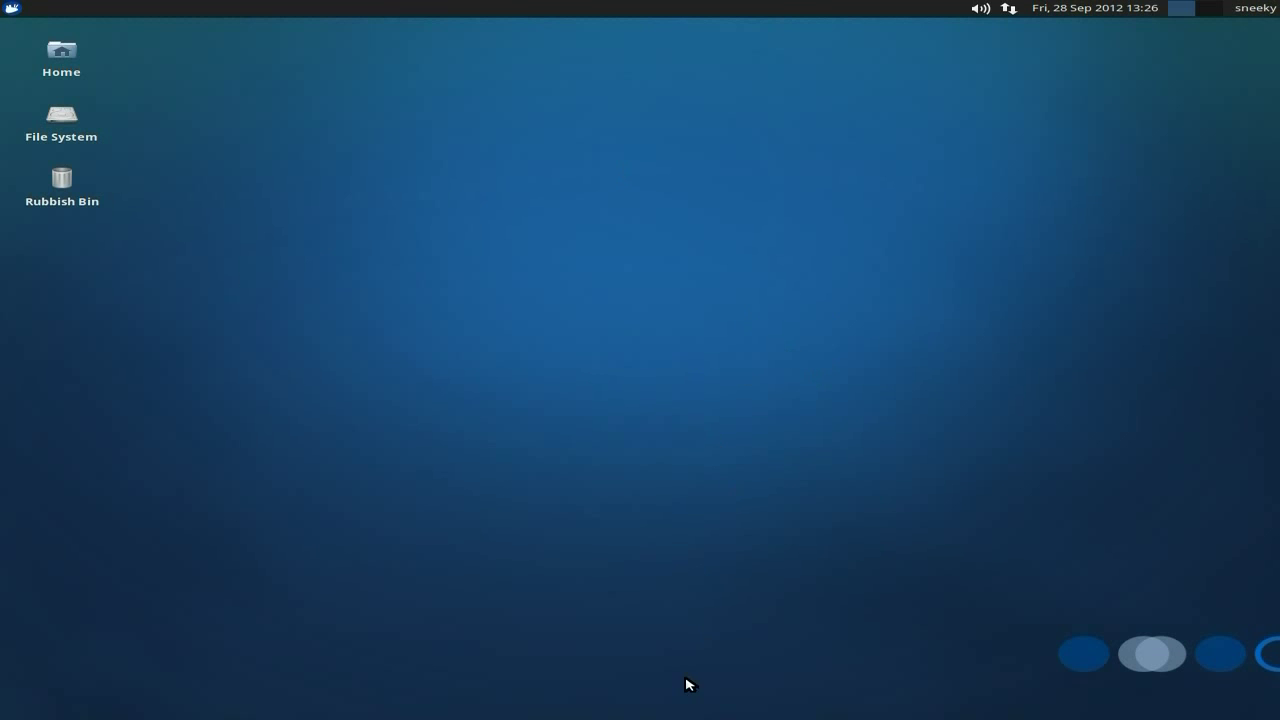
# Open the home folder in the file manager and look through the Accessories applications.
pyautogui.moveTo(460, 704)
pyautogui.click(65, 52)
pyautogui.moveTo(62, 58)
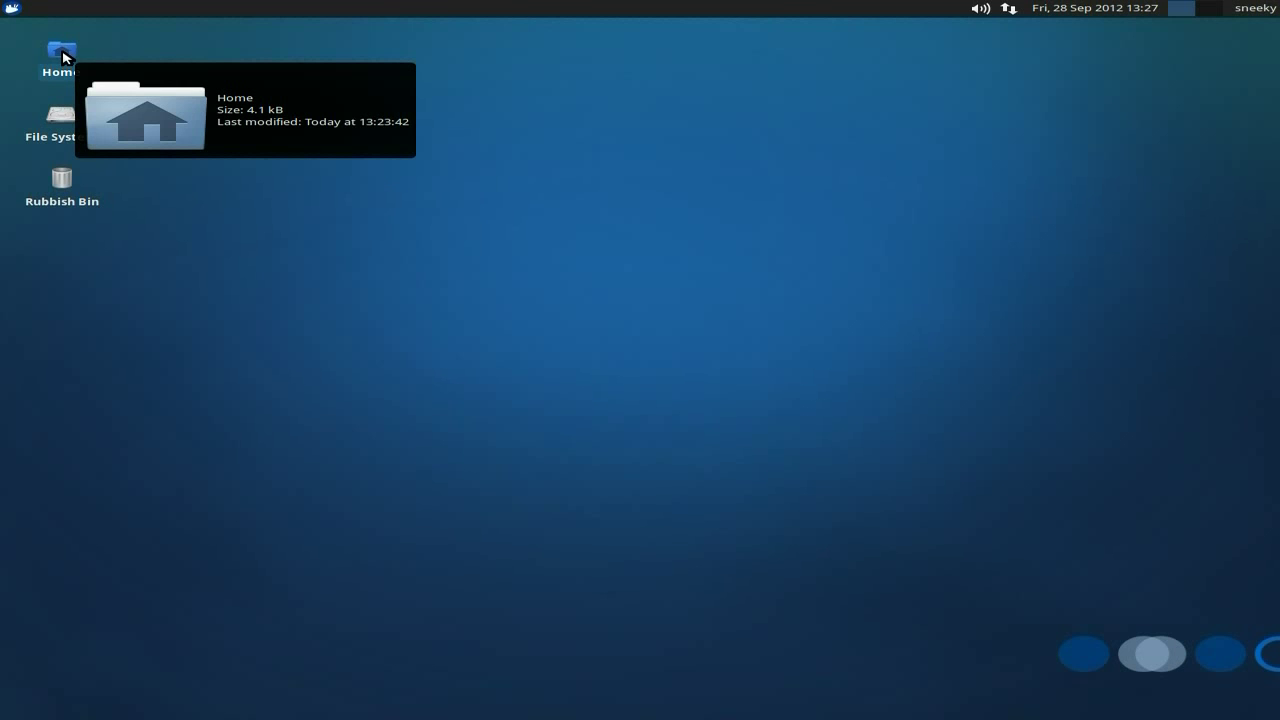
pyautogui.click(8, 10)
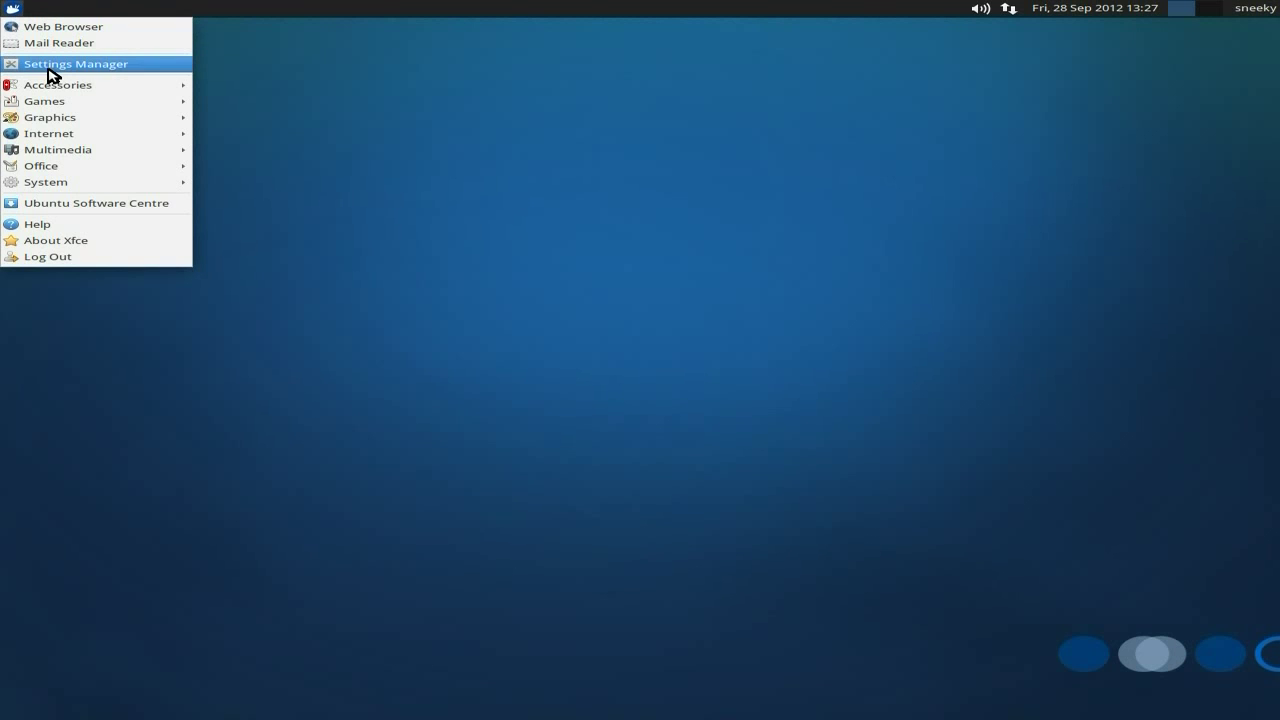
pyautogui.moveTo(52, 85)
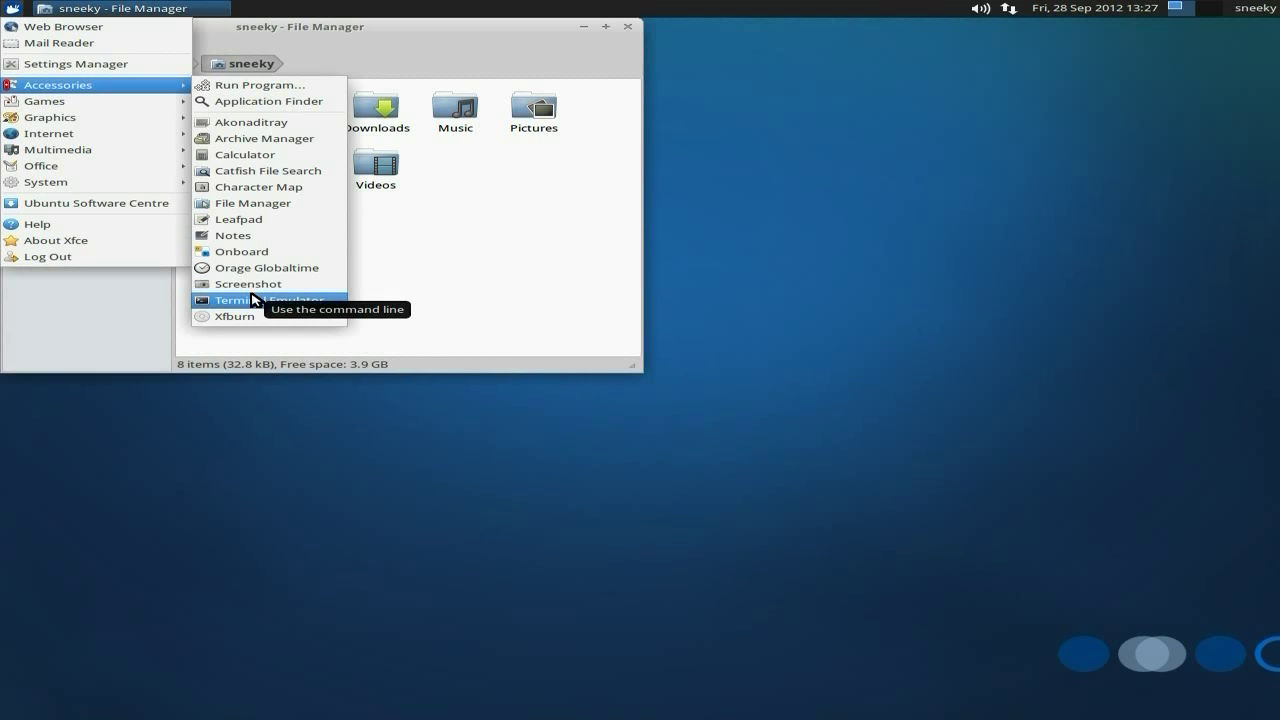
pyautogui.click(682, 203)
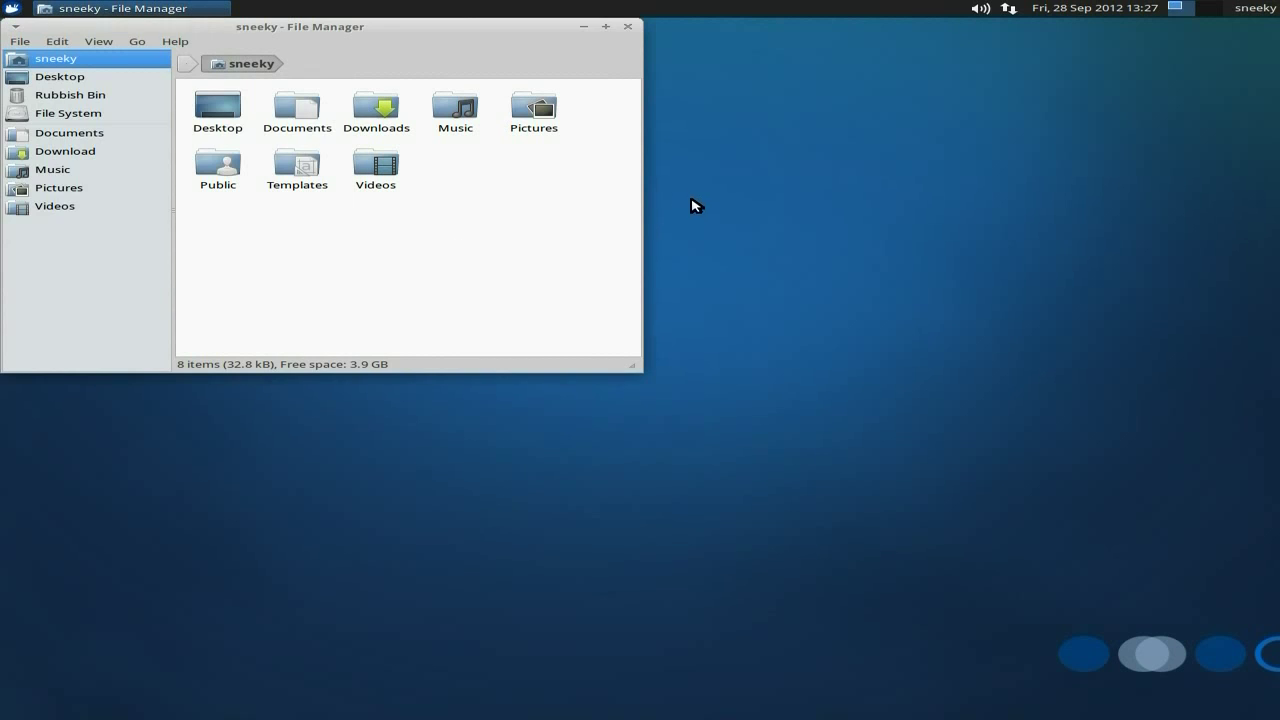
# View the Desktop and Videos folders in a more central file manager window, and close it.
pyautogui.moveTo(370, 30); pyautogui.dragTo(645, 101)
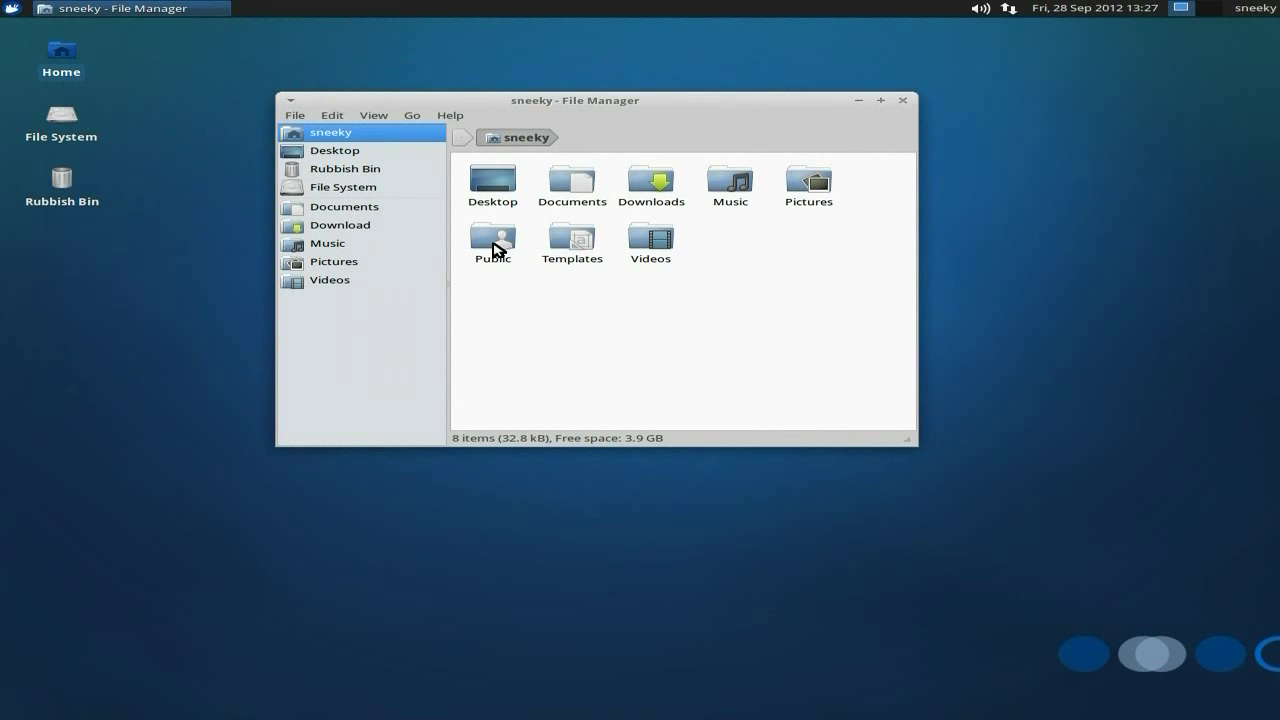
pyautogui.click(349, 153)
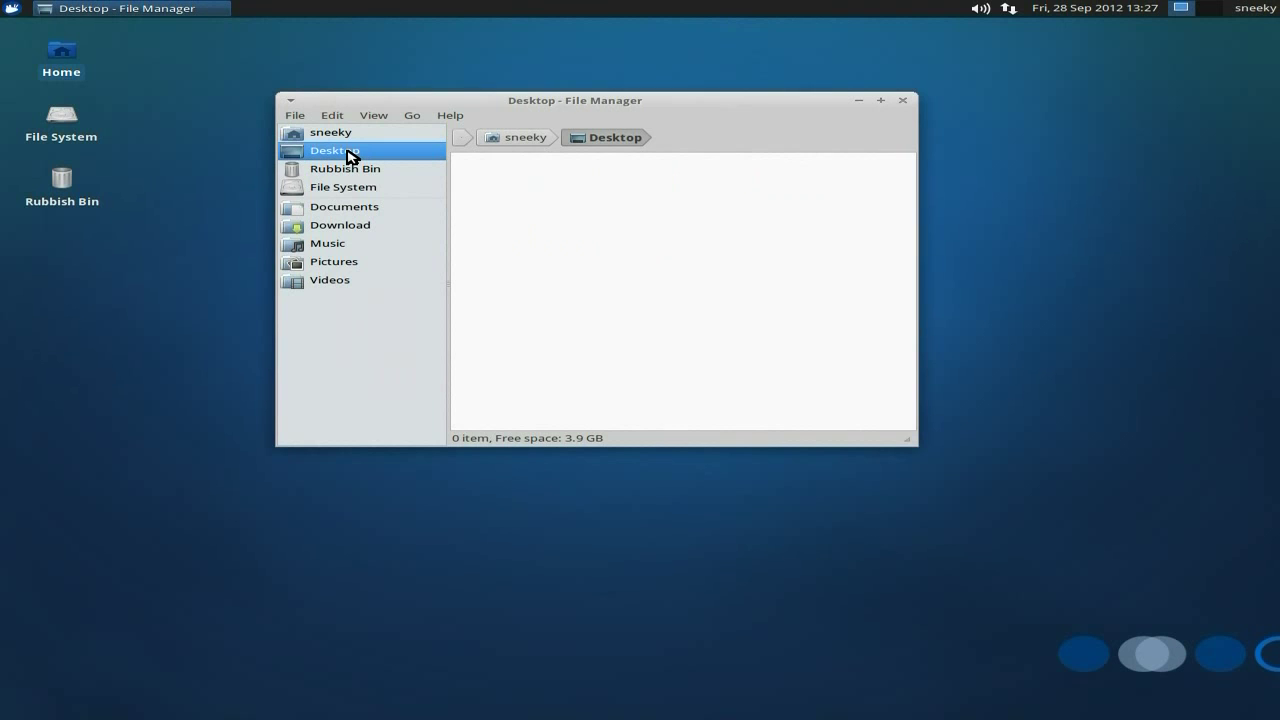
pyautogui.click(332, 281)
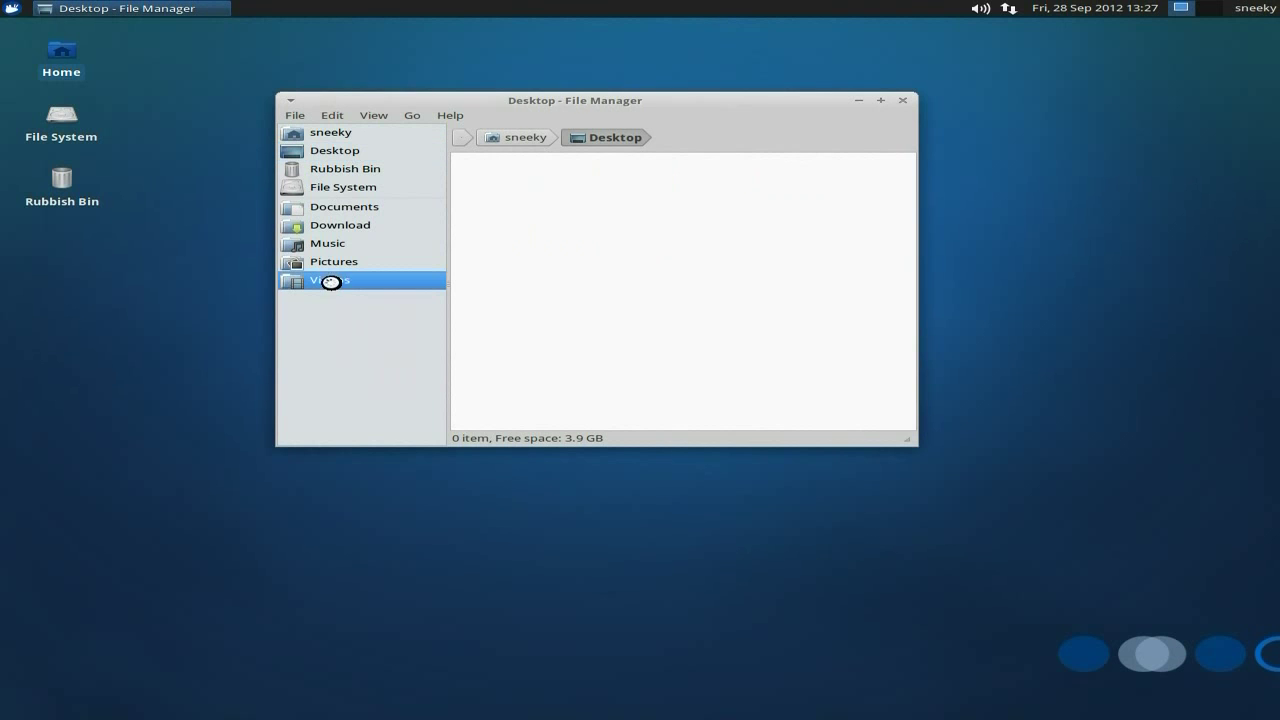
pyautogui.click(900, 100)
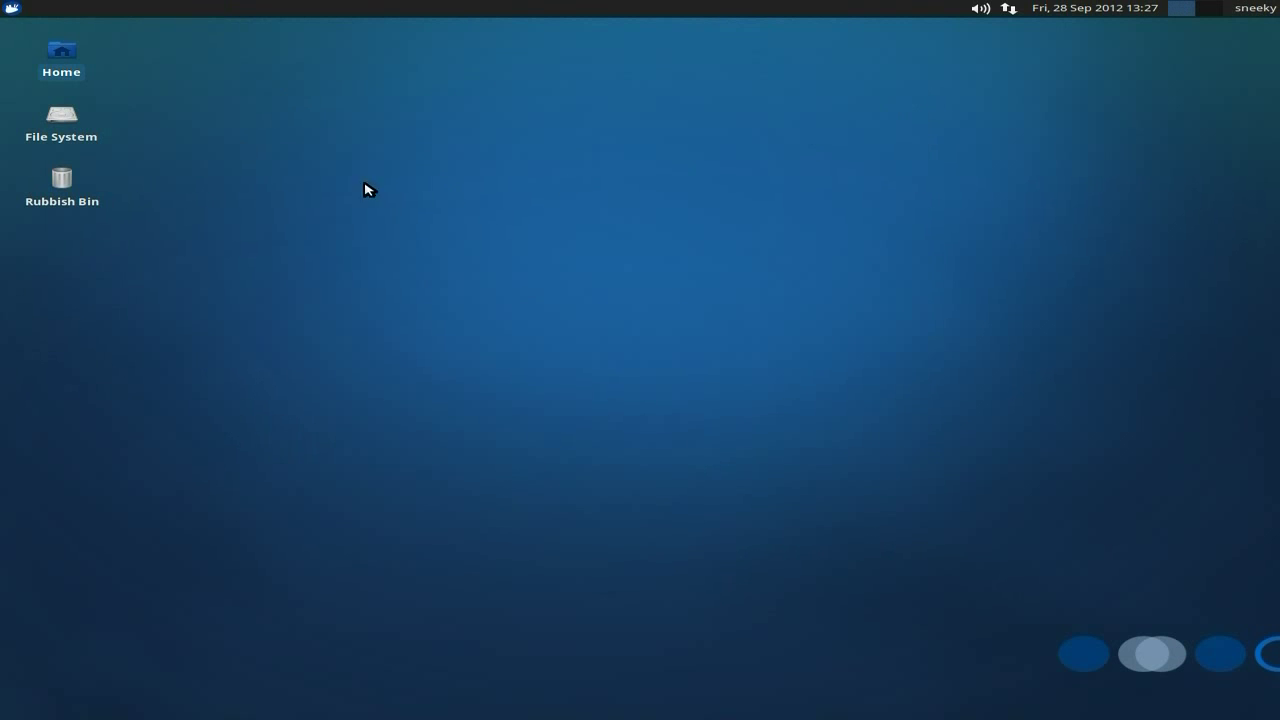
# Reopen the home folder in the file manager and close its window again.
pyautogui.click(11, 9)
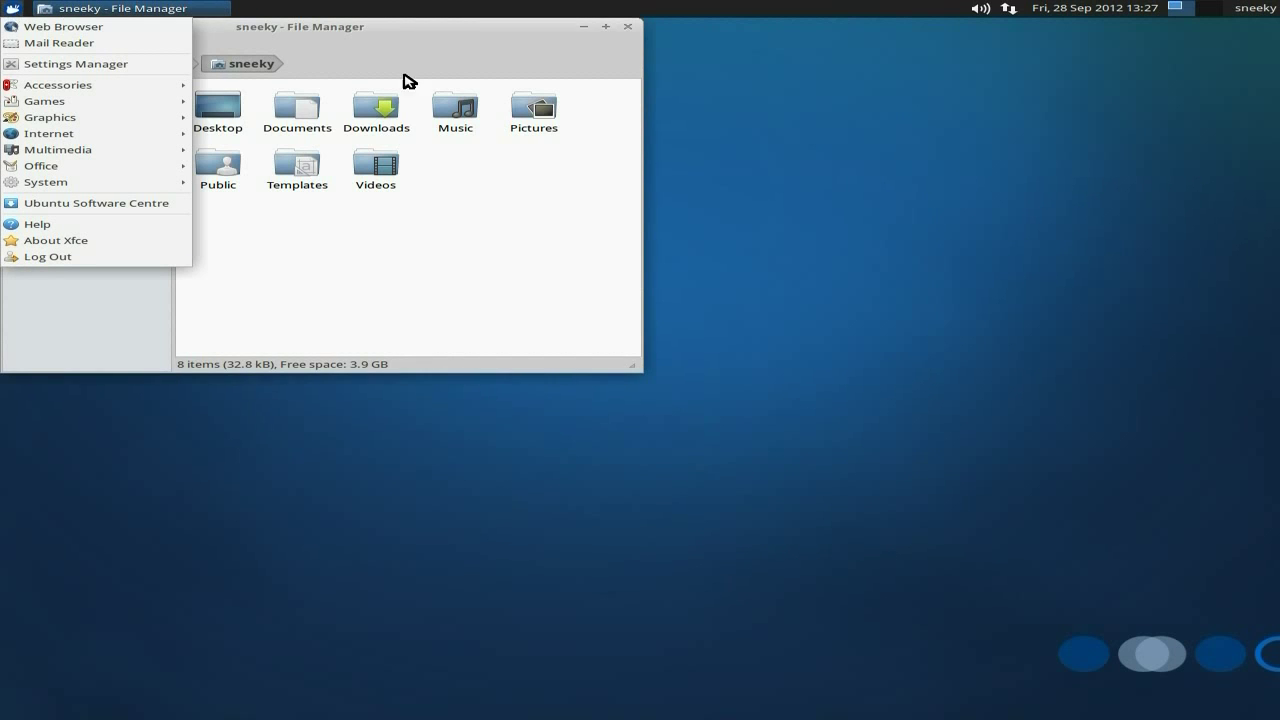
pyautogui.click(743, 103)
pyautogui.click(628, 27)
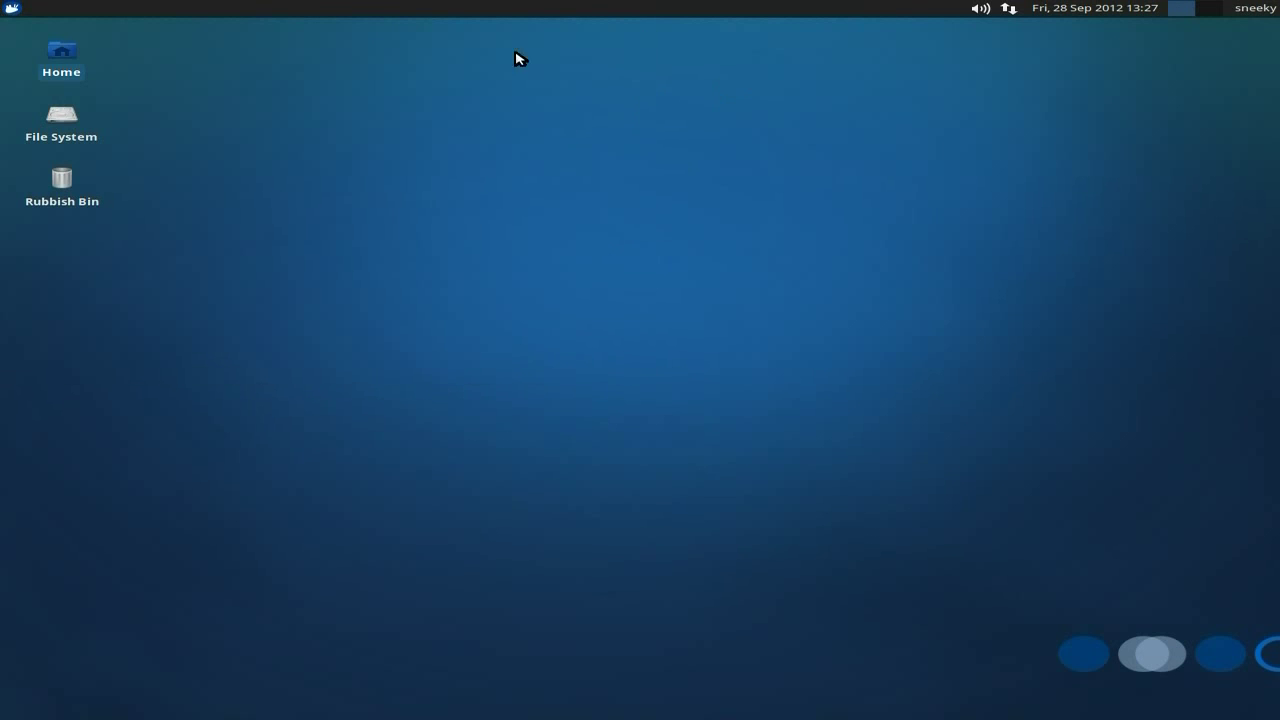
# Look through the Graphics and Multimedia applications, and open gmusicbrowser briefly to view its music library window.
pyautogui.click(11, 9)
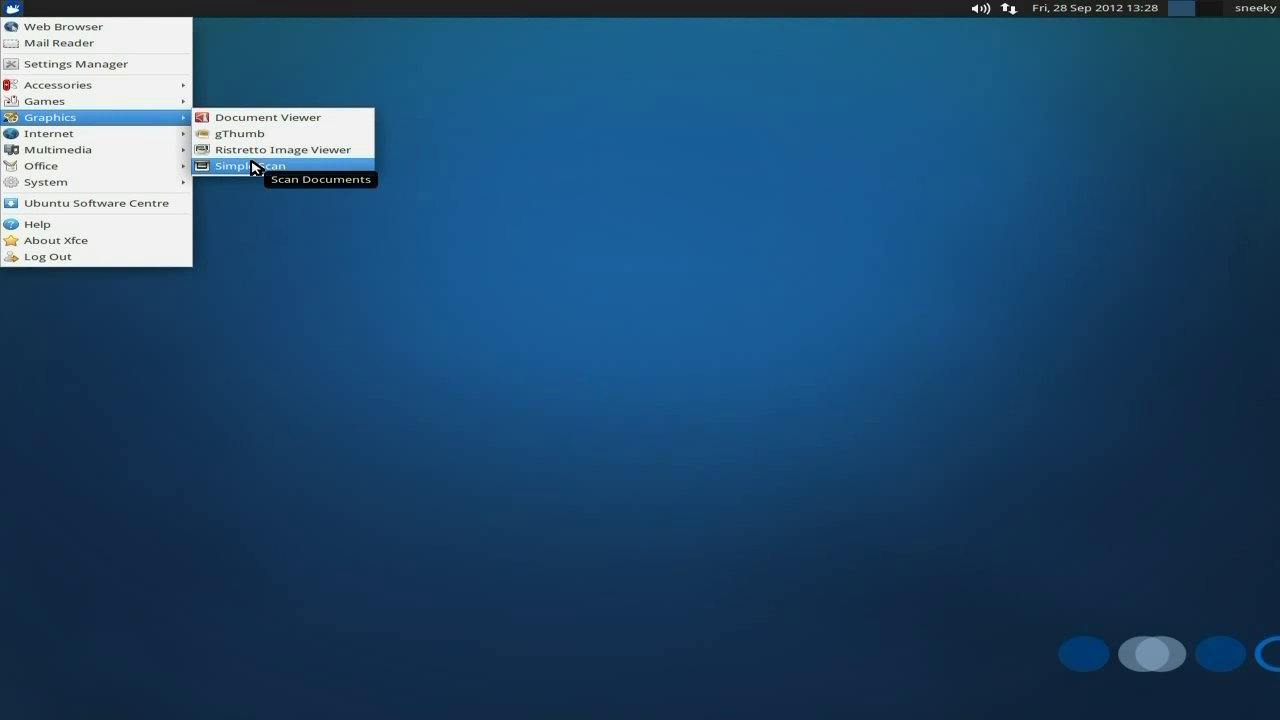
pyautogui.moveTo(150, 145)
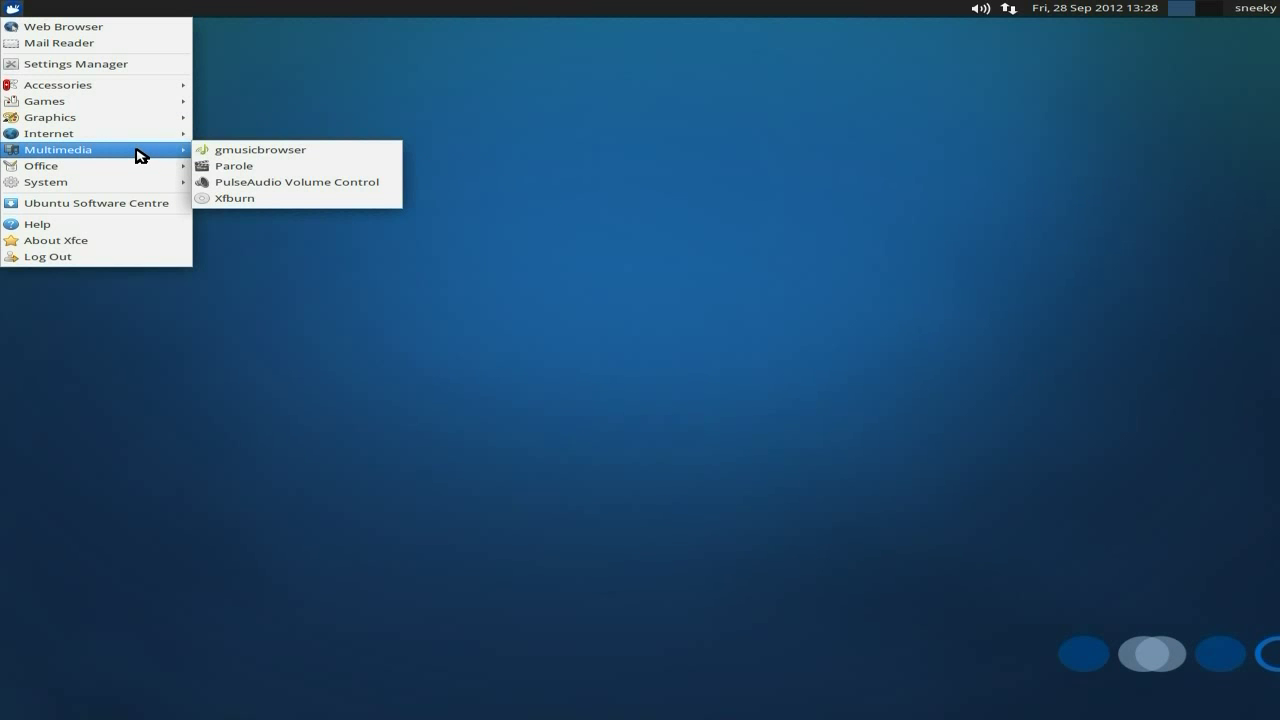
pyautogui.click(266, 151)
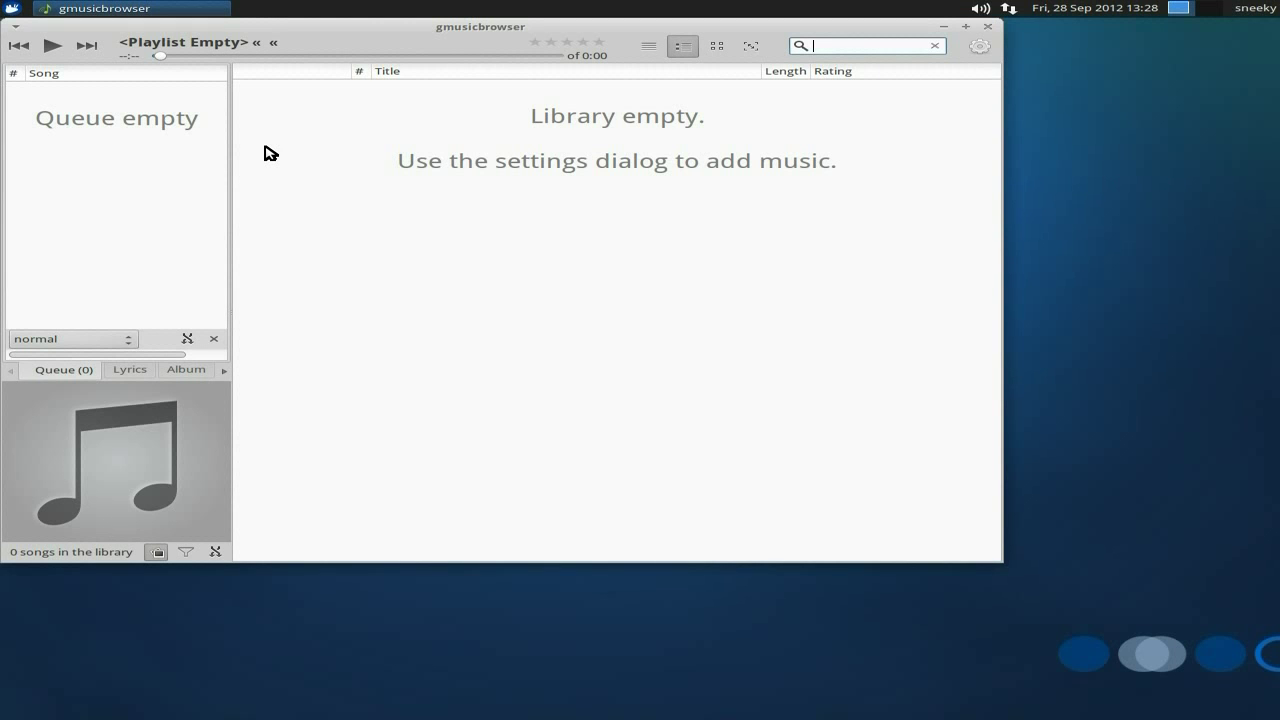
pyautogui.click(989, 27)
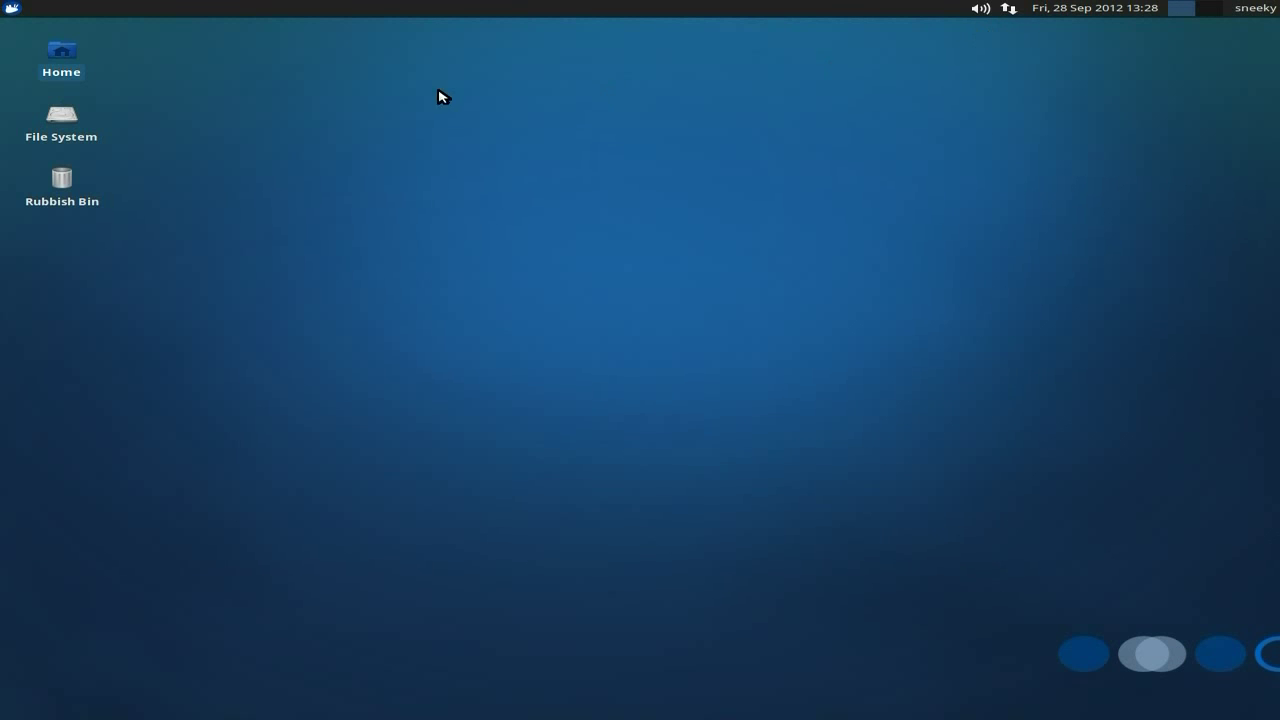
# Open the AbiWord word processor, check its version in the About information, and close it.
pyautogui.click(16, 13)
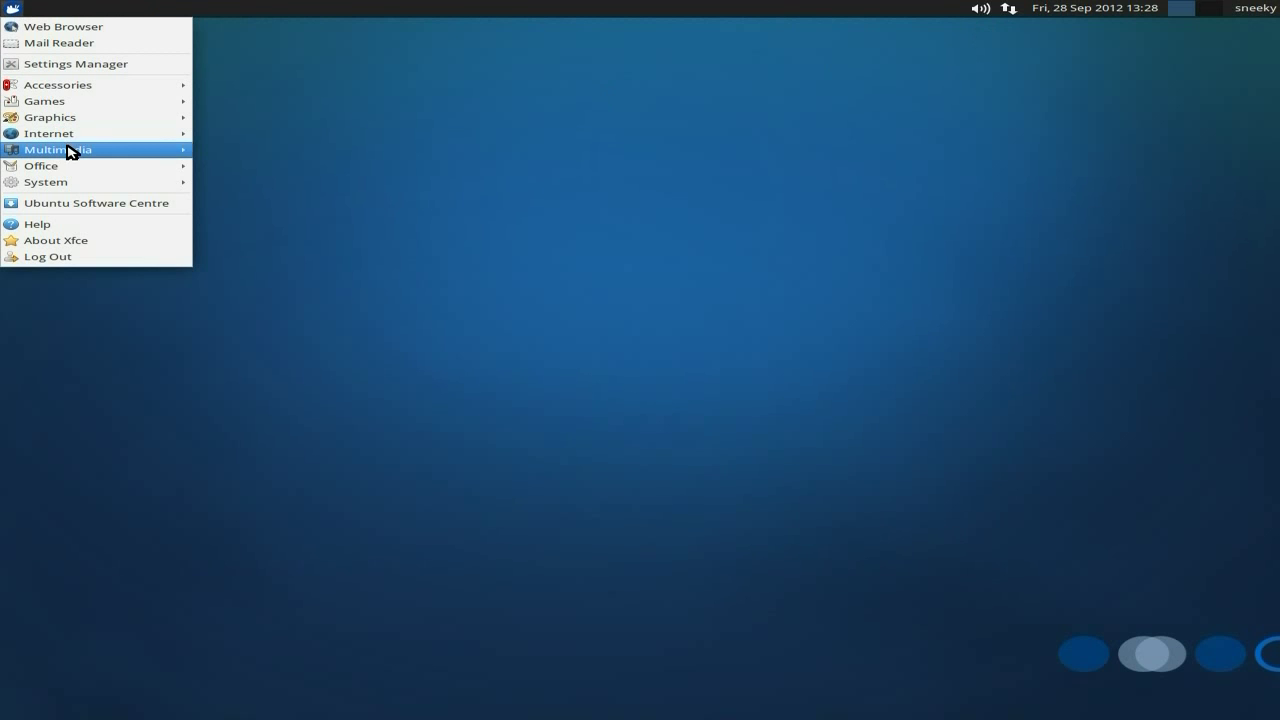
pyautogui.moveTo(70, 150)
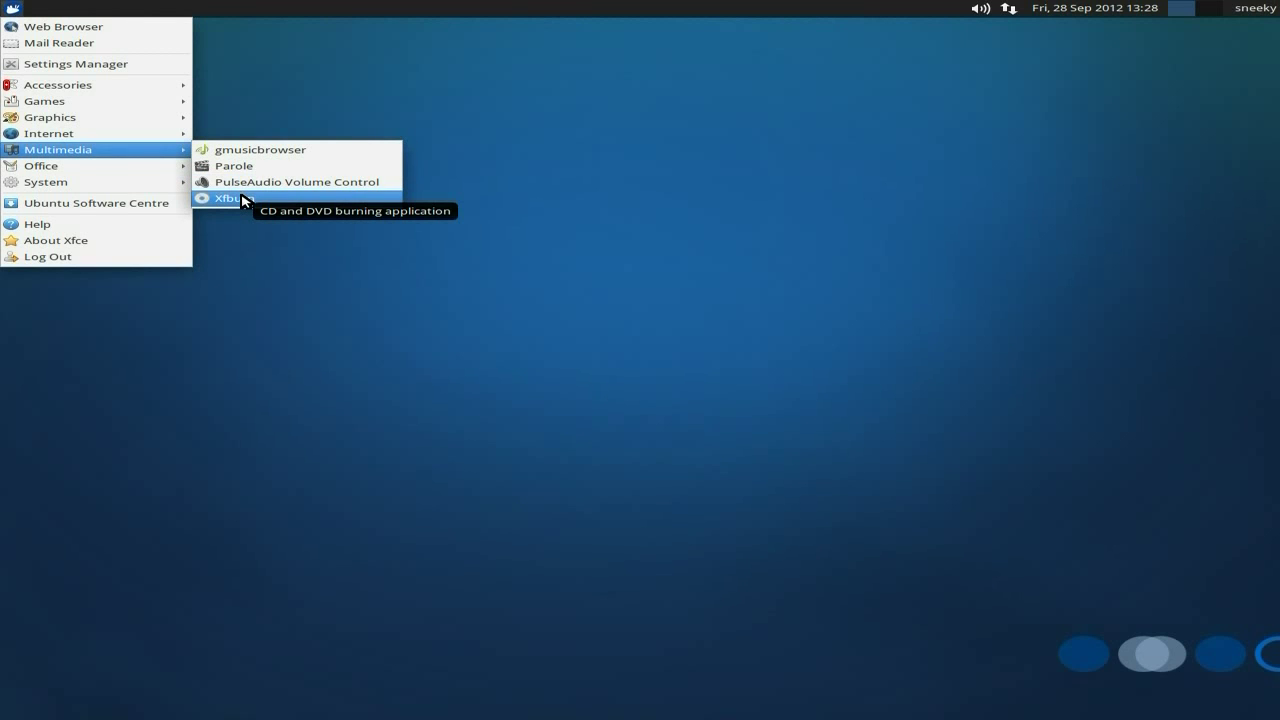
pyautogui.moveTo(114, 167)
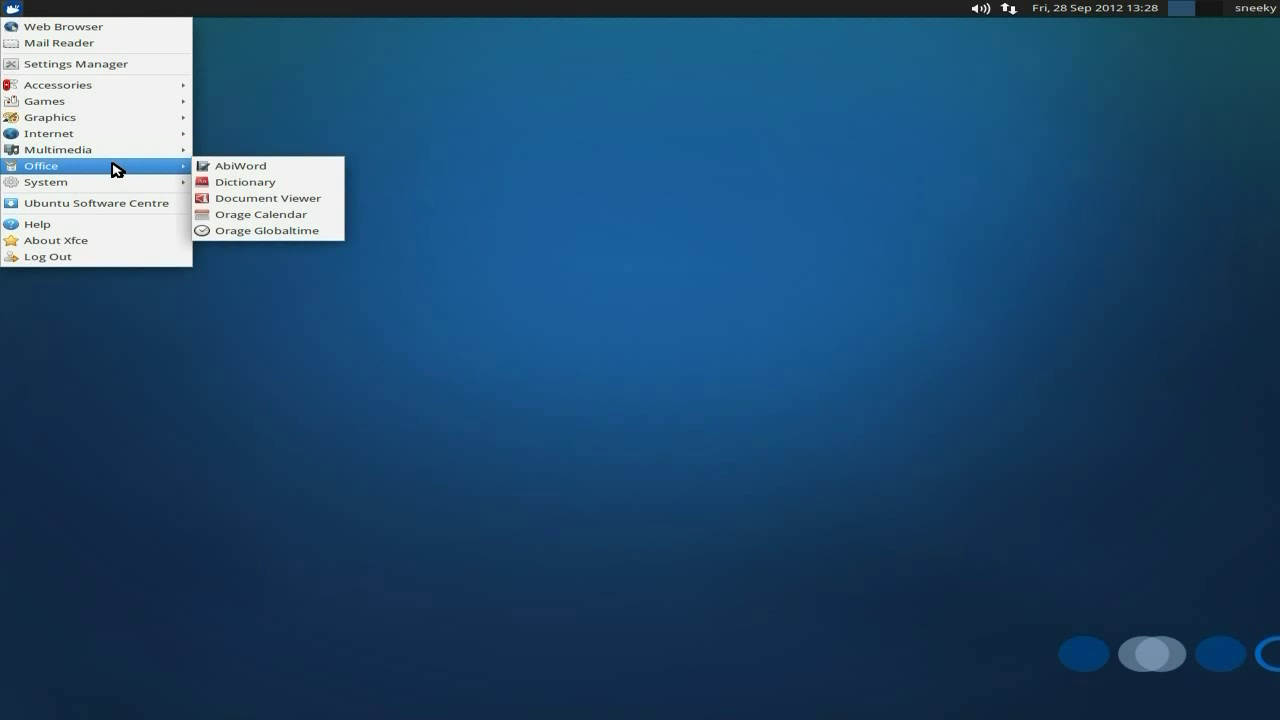
pyautogui.click(251, 168)
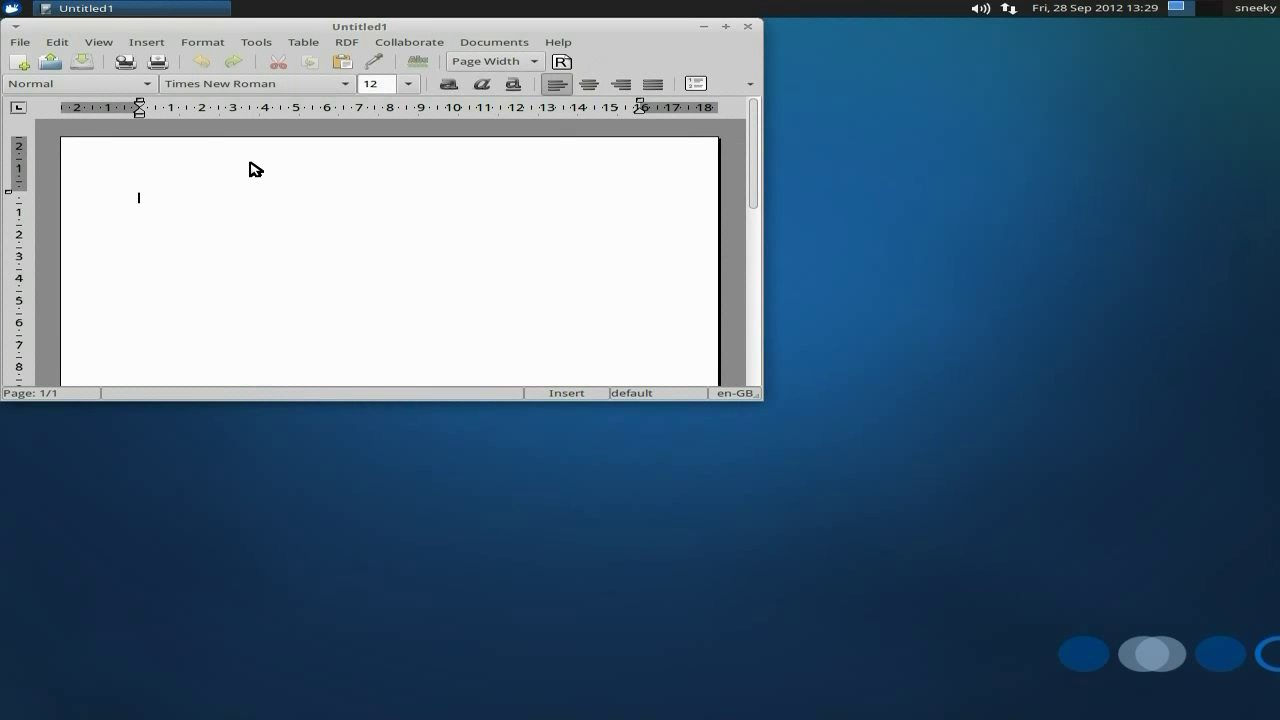
pyautogui.click(560, 46)
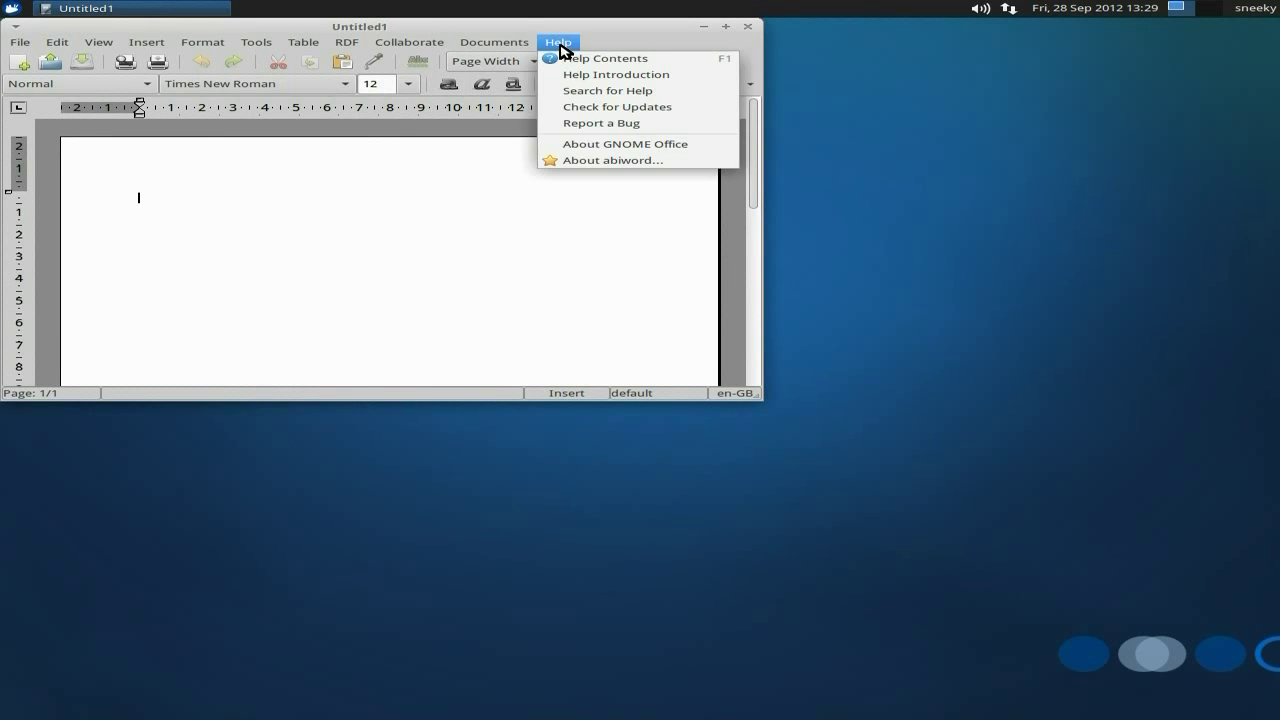
pyautogui.click(560, 160)
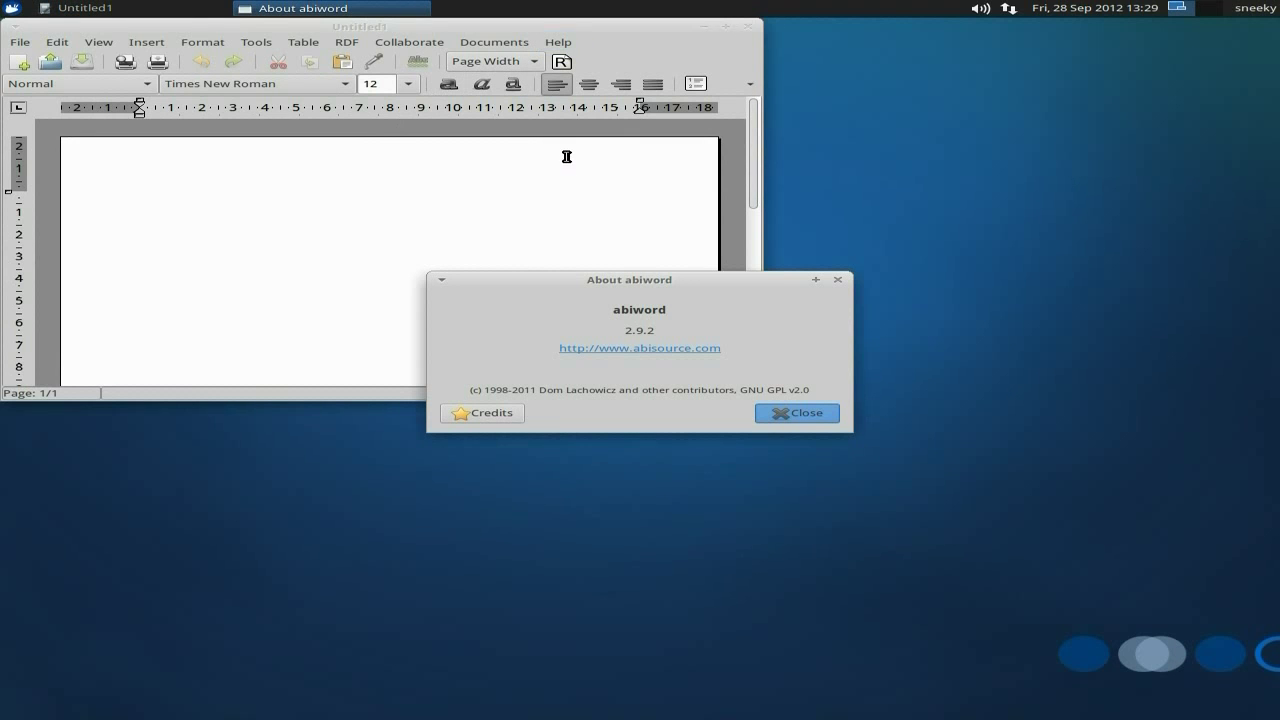
pyautogui.click(811, 418)
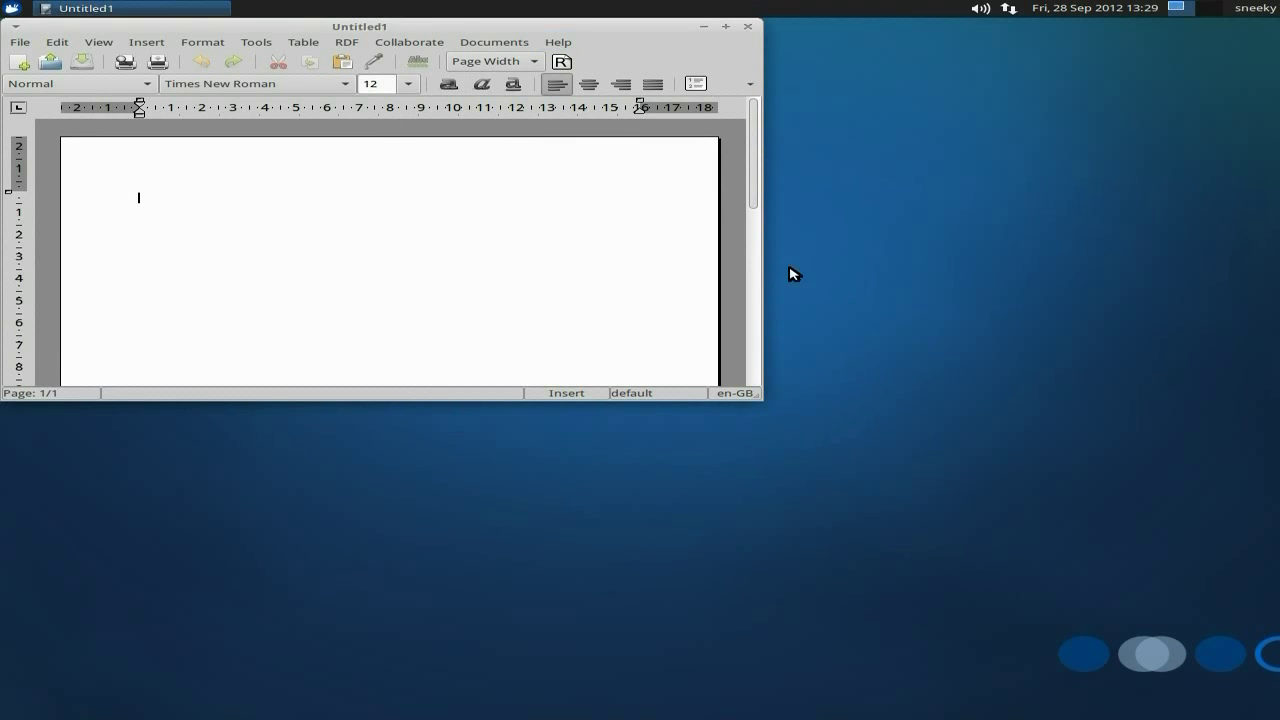
pyautogui.click(748, 27)
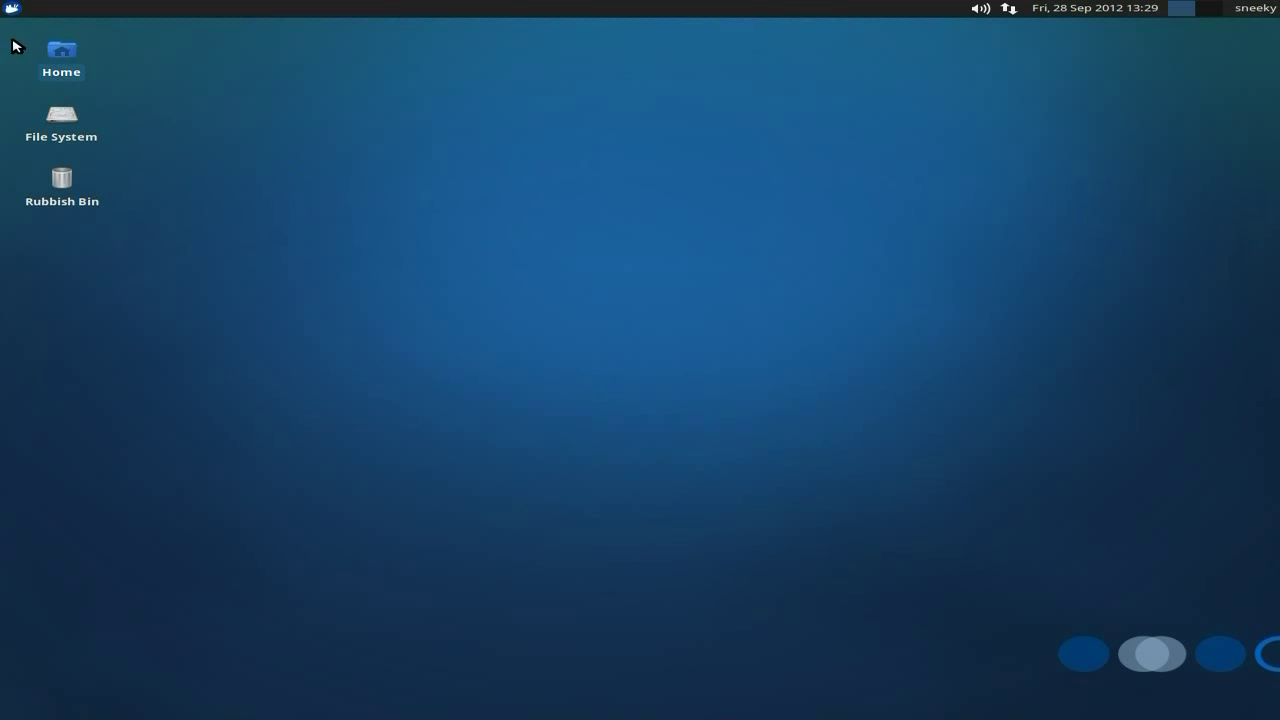
# Open the Task Manager from the system applications, examine the running processes, and quit it.
pyautogui.click(11, 9)
pyautogui.moveTo(85, 158)
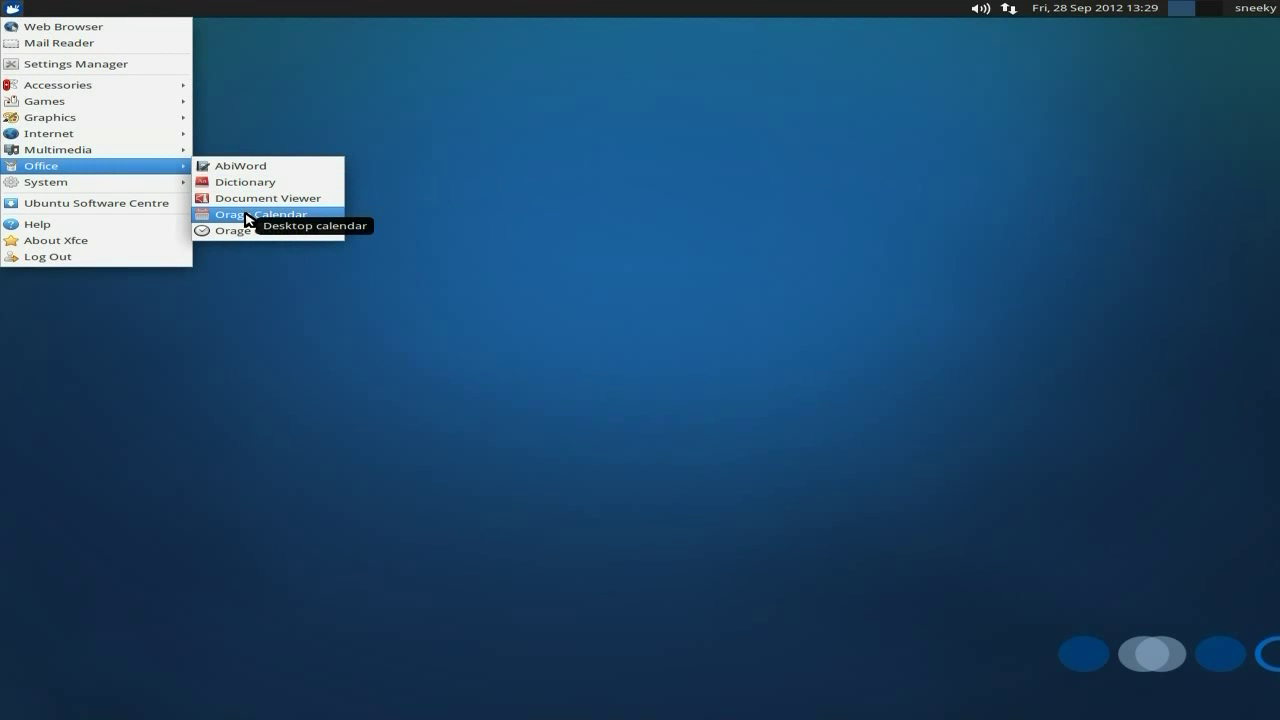
pyautogui.moveTo(120, 181)
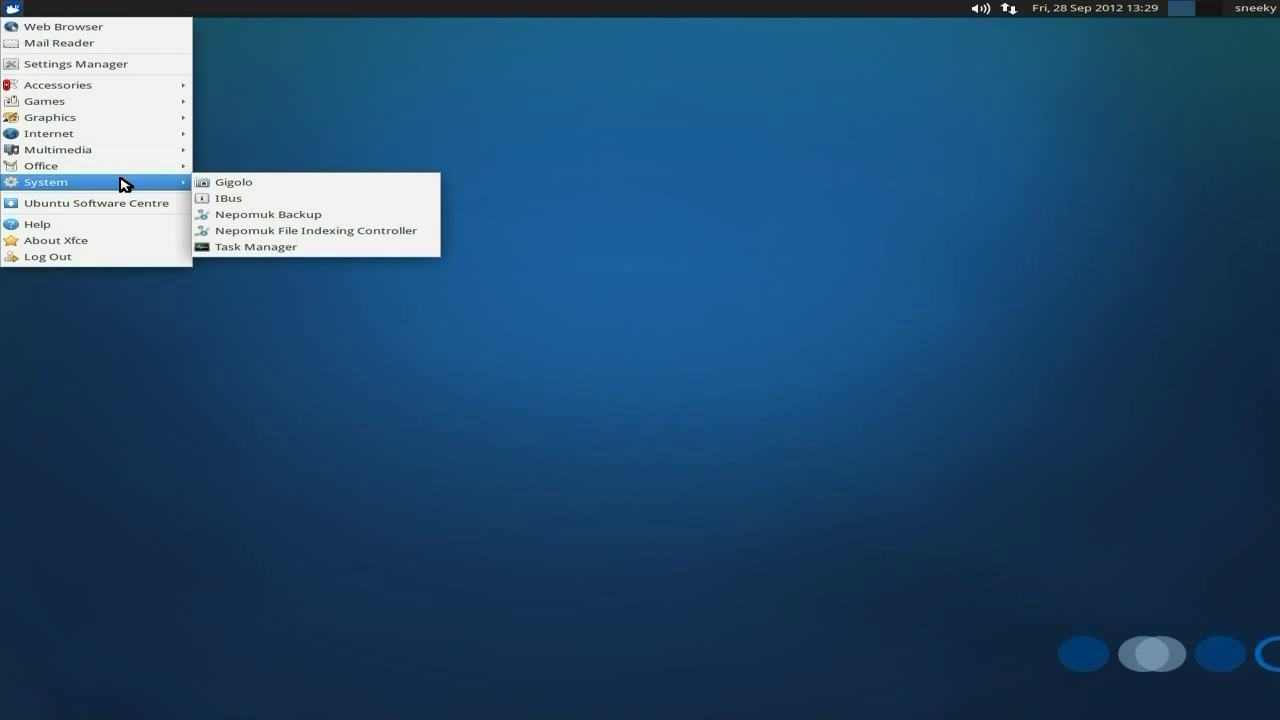
pyautogui.click(278, 248)
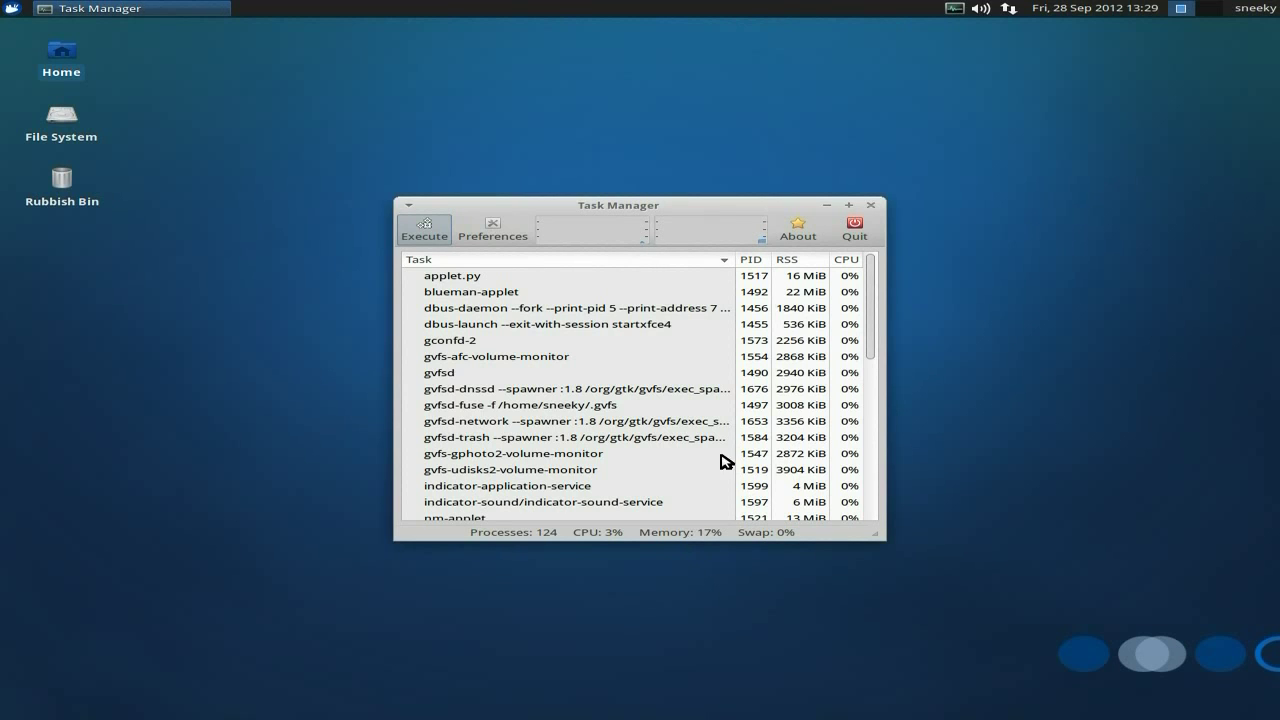
pyautogui.click(857, 232)
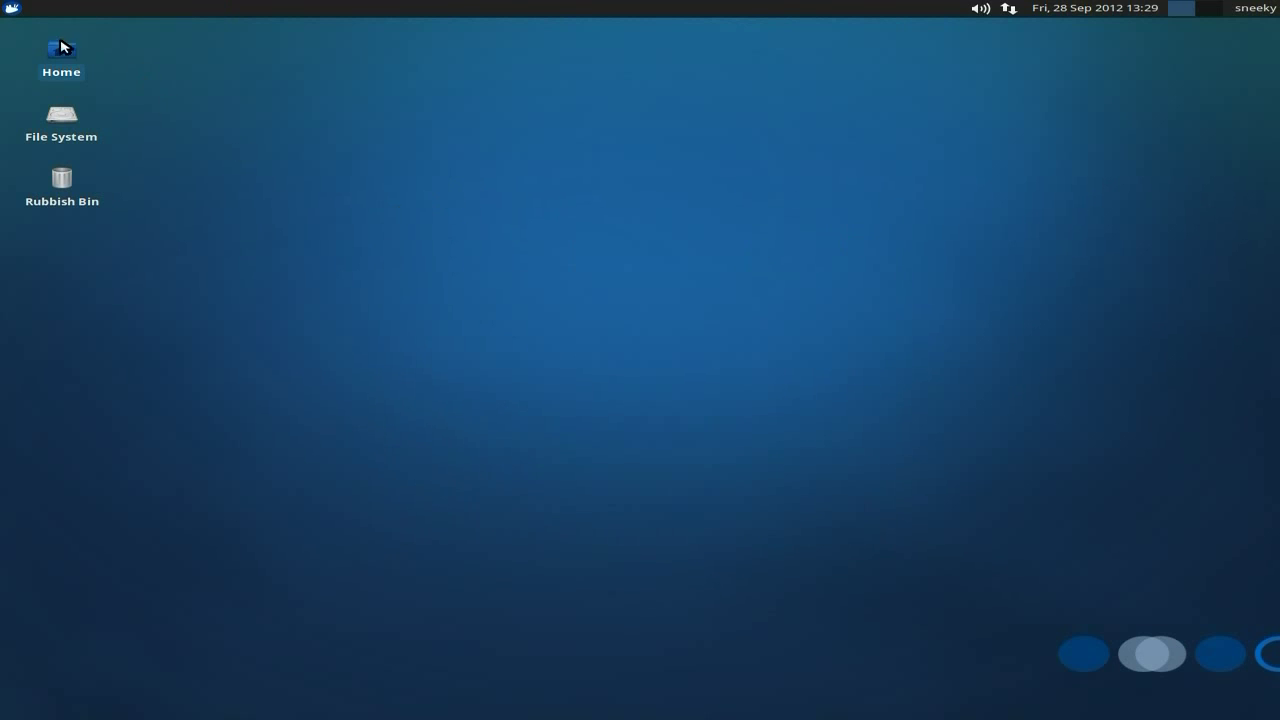
# Search the Ubuntu Software Centre for "drivers" and select the Additional Drivers entry.
pyautogui.click(12, 8)
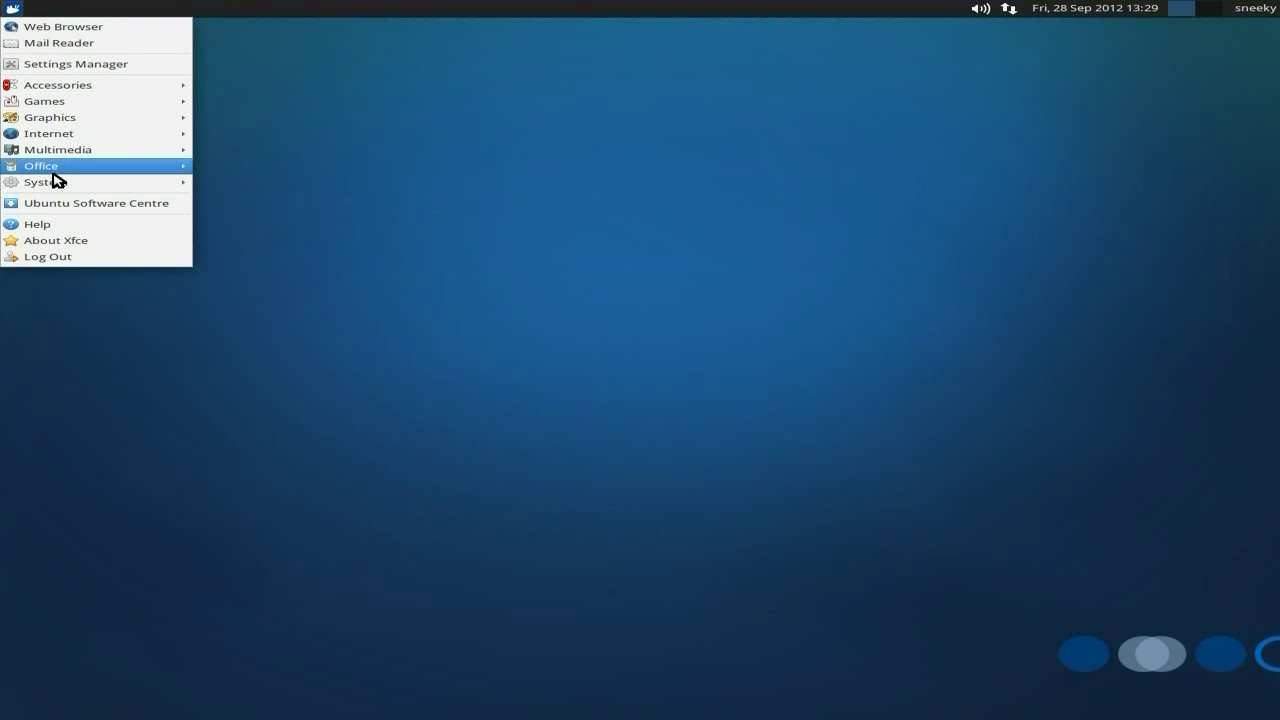
pyautogui.moveTo(55, 183)
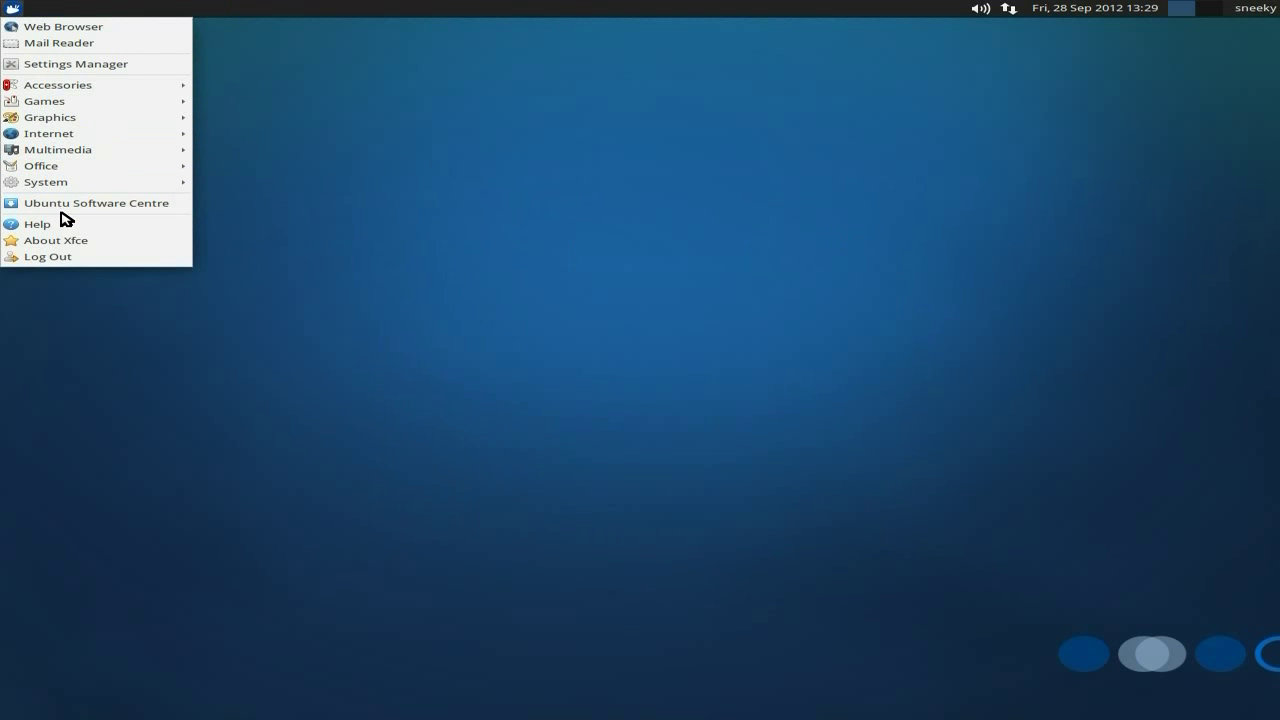
pyautogui.click(68, 204)
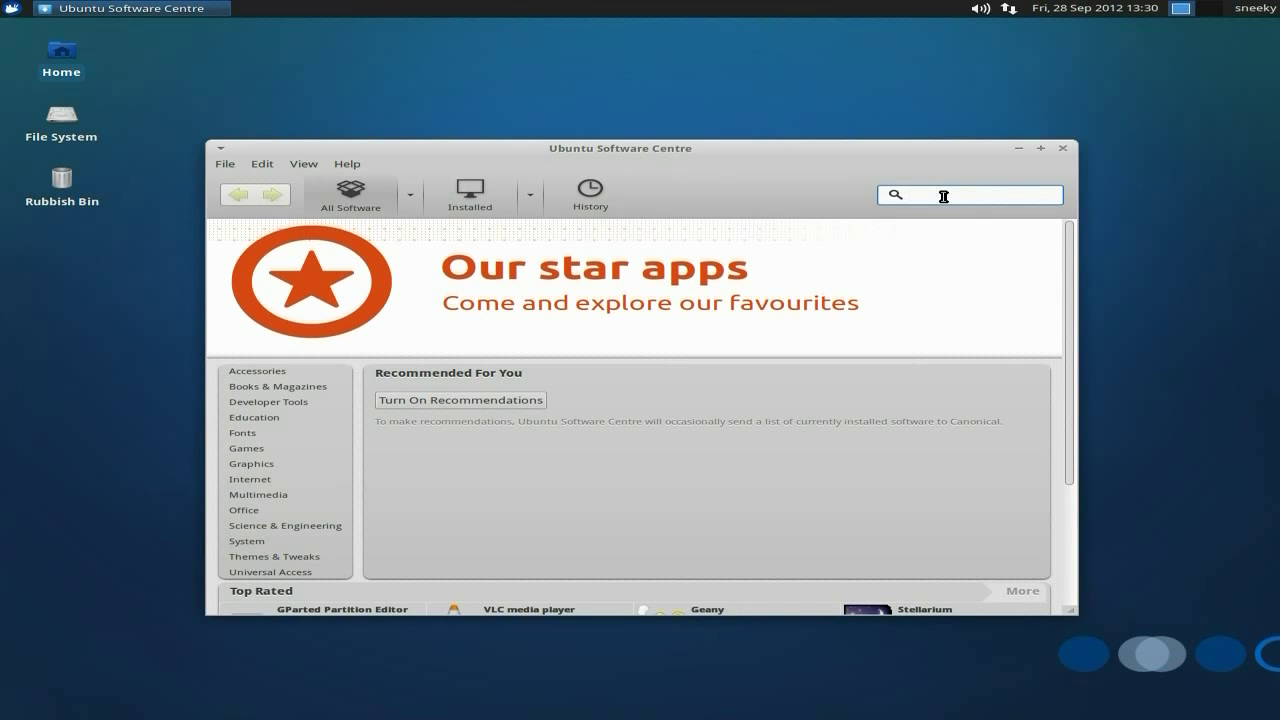
pyautogui.write('drivers')
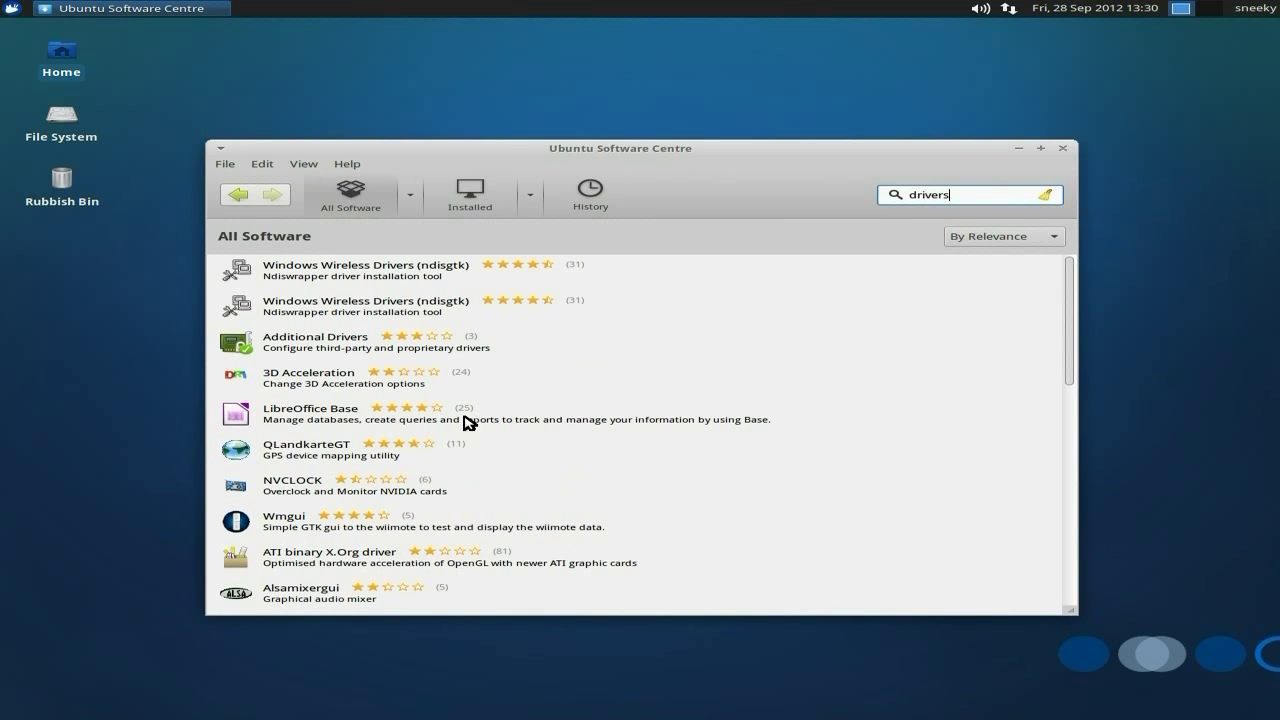
pyautogui.click(341, 353)
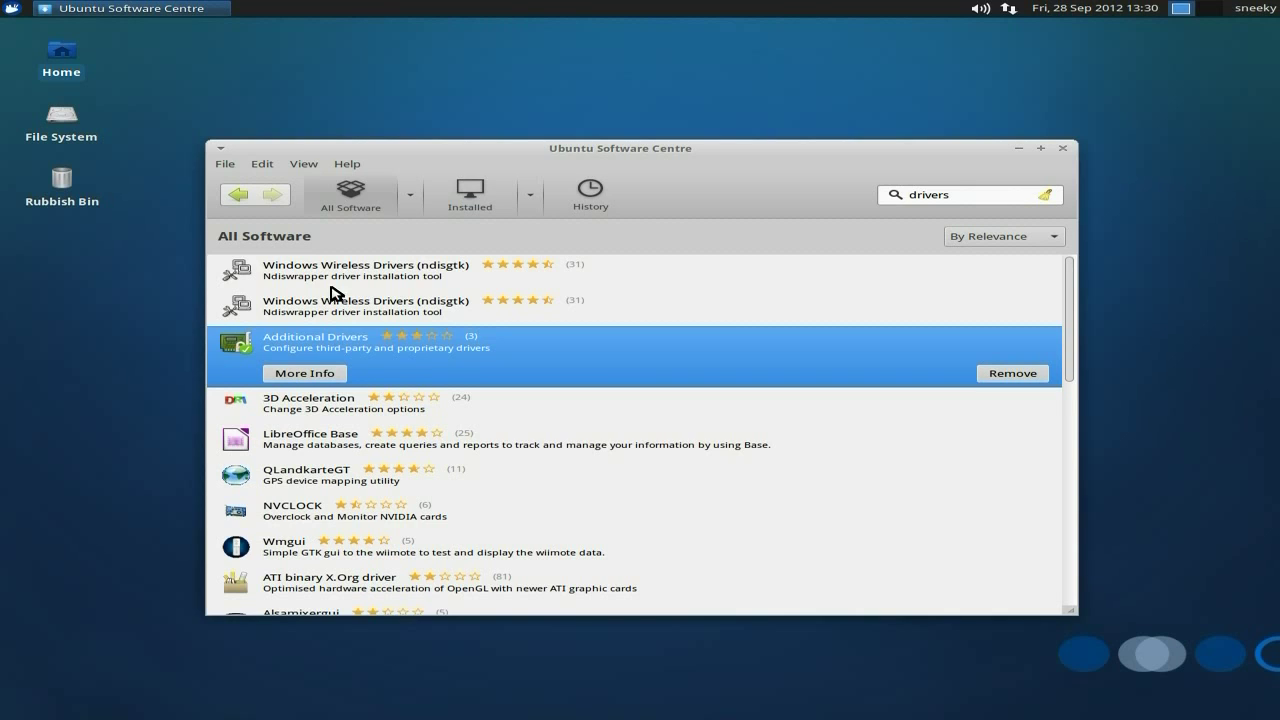
# Examine the additional drivers listed in the Software Sources settings, and close them without changes.
pyautogui.click(261, 166)
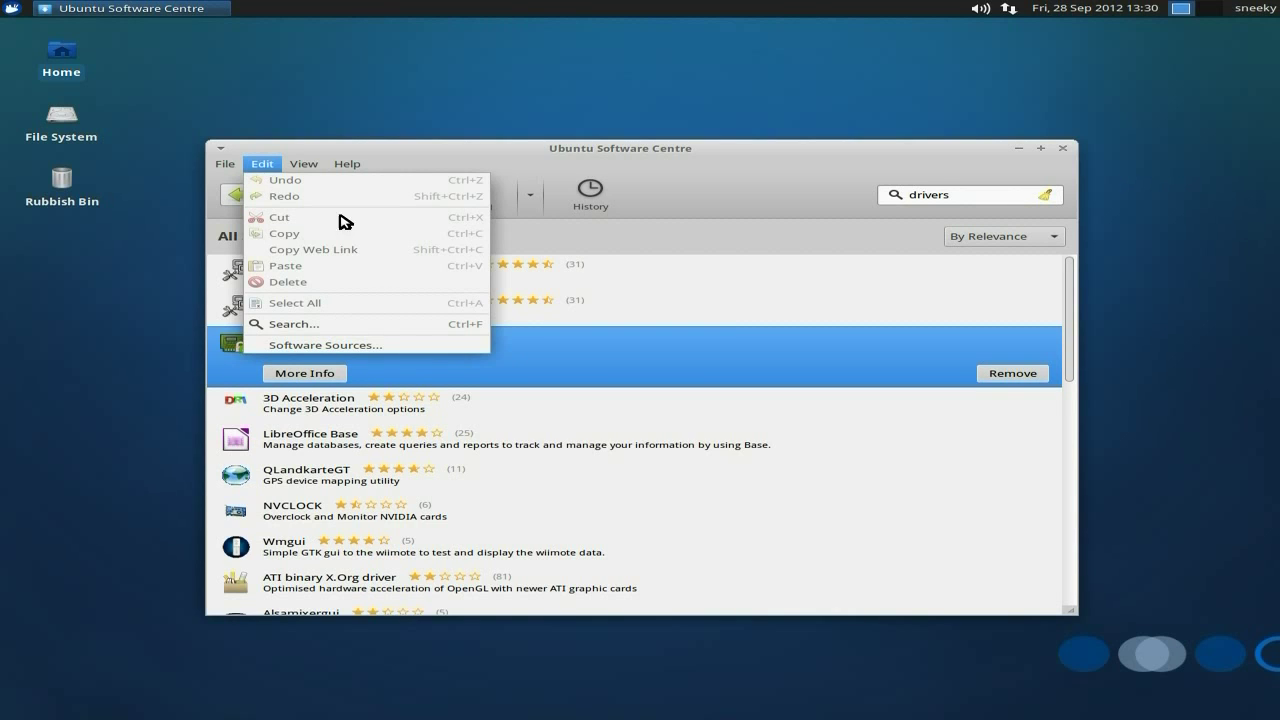
pyautogui.click(376, 347)
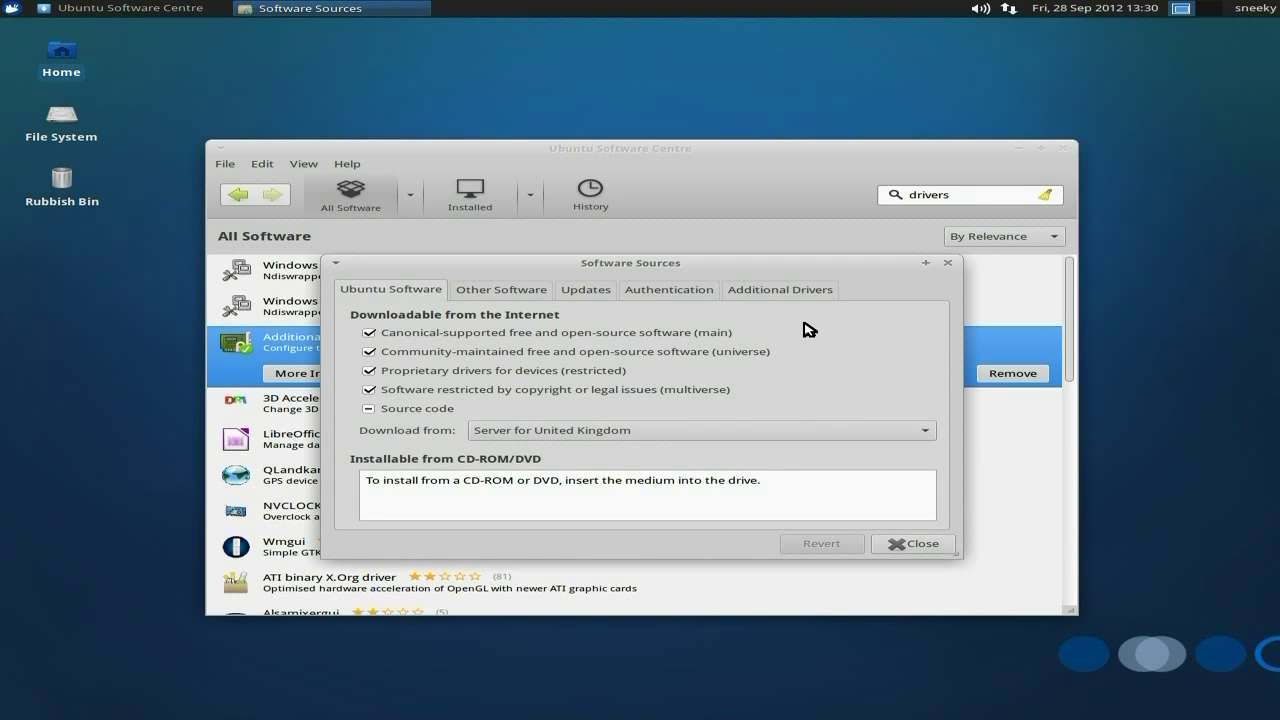
pyautogui.click(780, 292)
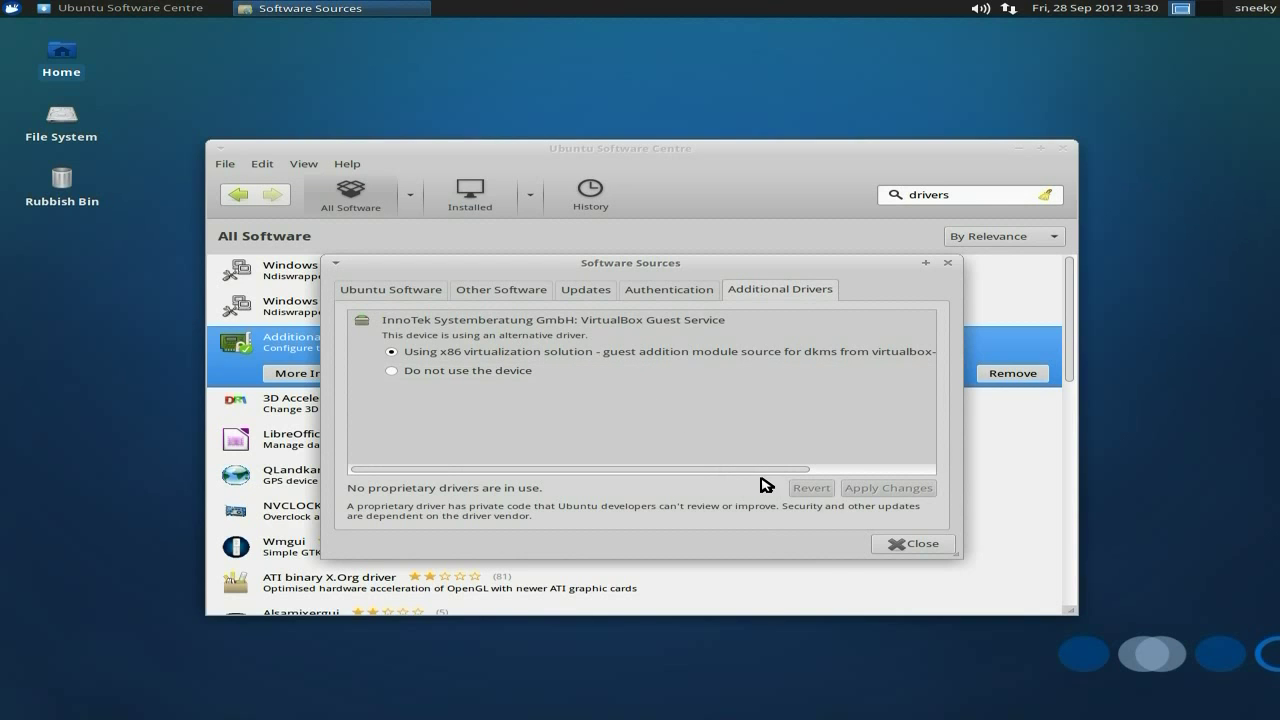
pyautogui.click(905, 547)
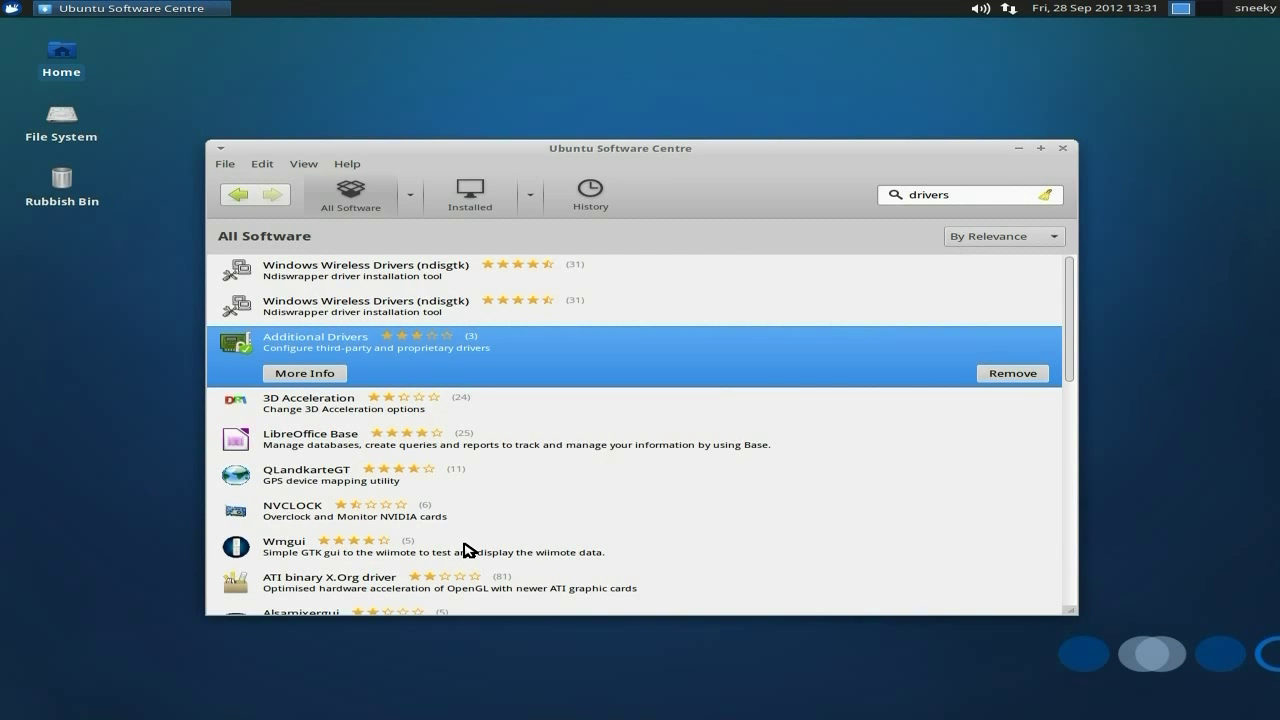
# Look through the remaining "drivers" search results in the Ubuntu Software Centre, and close it.
pyautogui.scroll(-1, 676, 493)
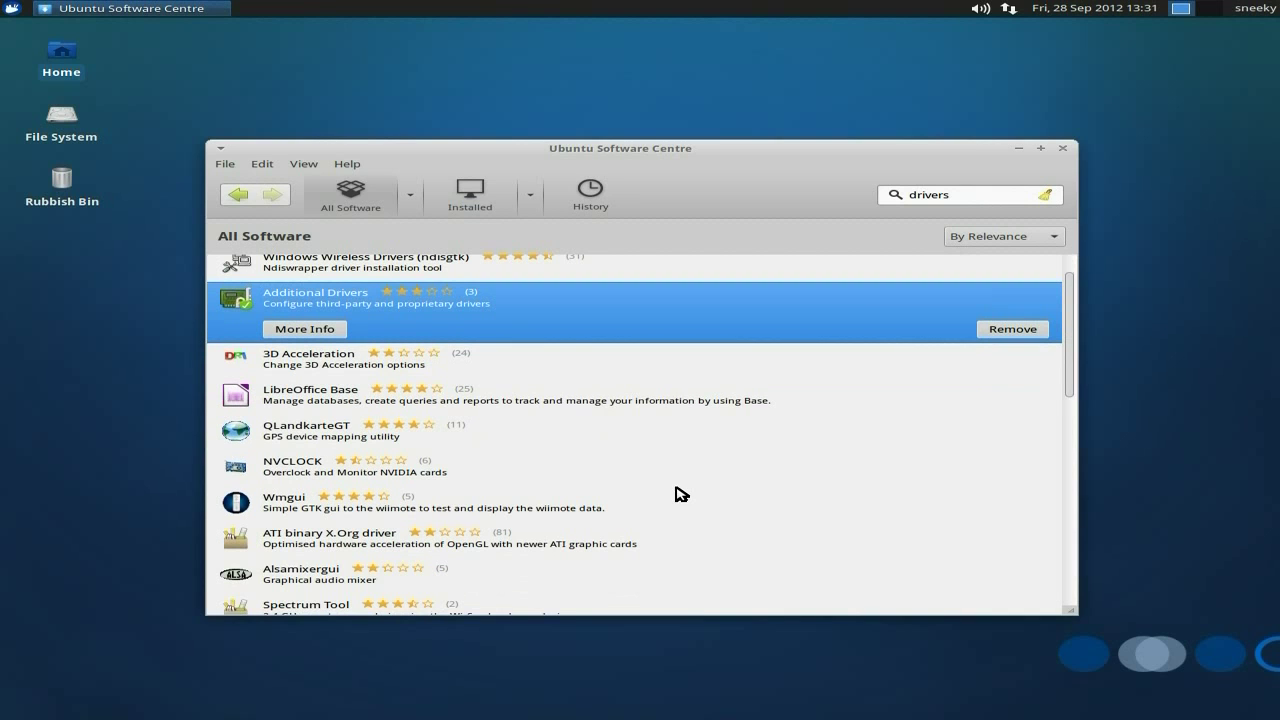
pyautogui.scroll(-3, 684, 490)
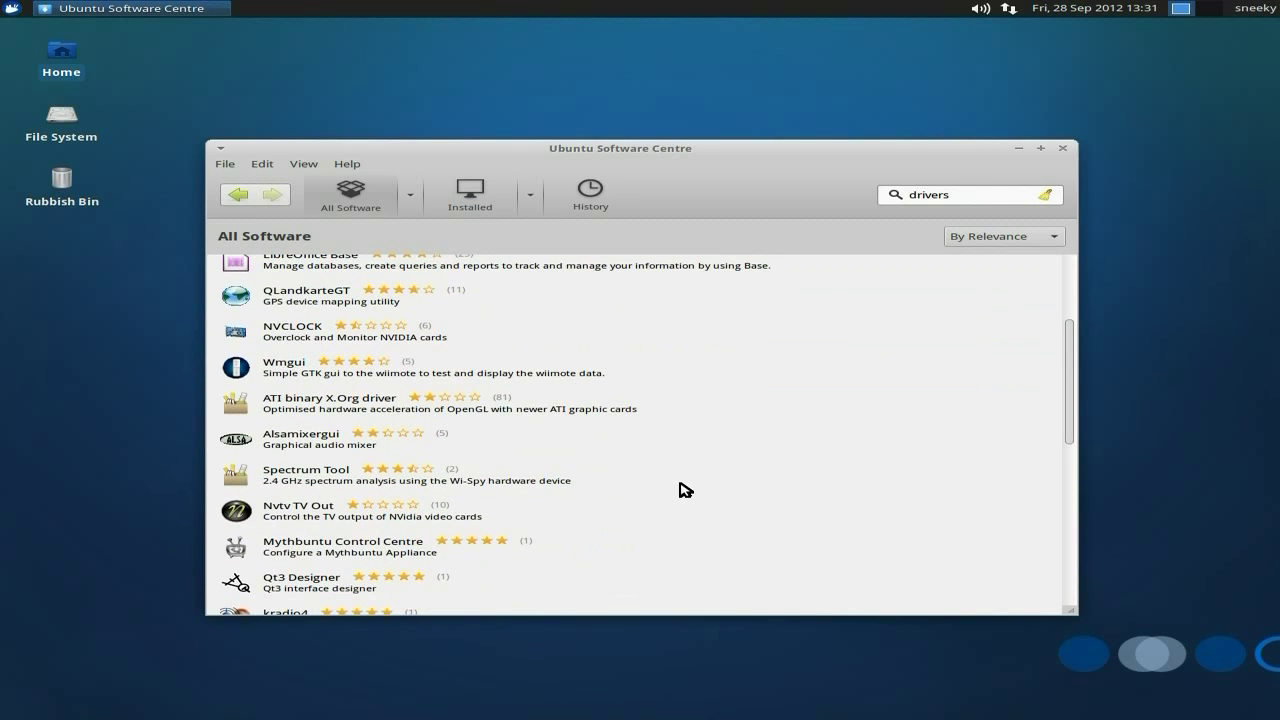
pyautogui.click(1062, 148)
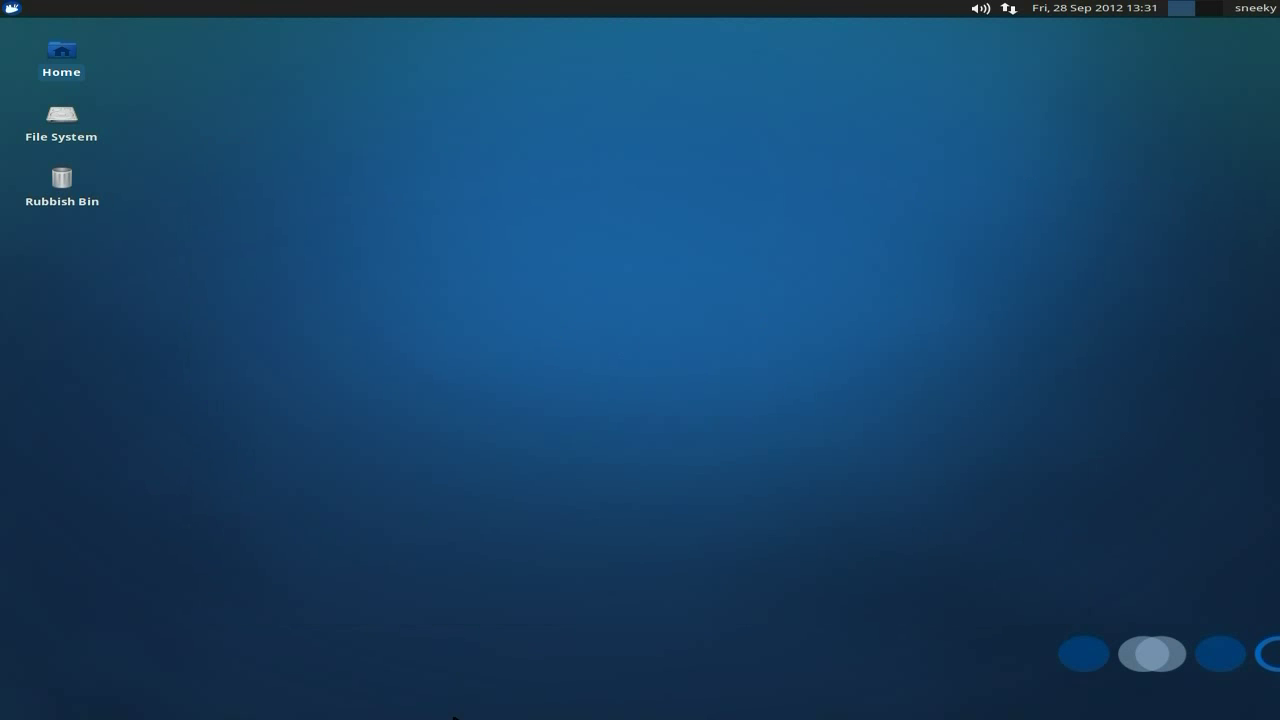
# Open the Firefox web browser, check its version in the About information, and close that information.
pyautogui.moveTo(460, 710)
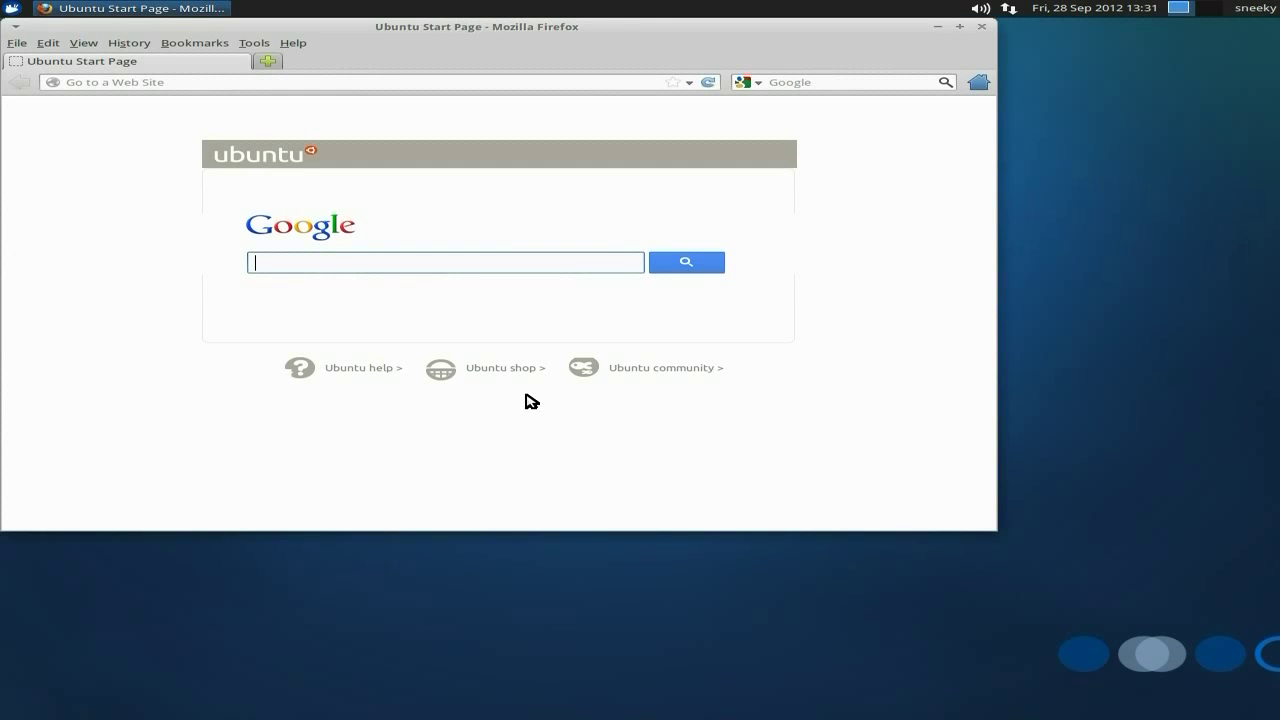
pyautogui.click(294, 43)
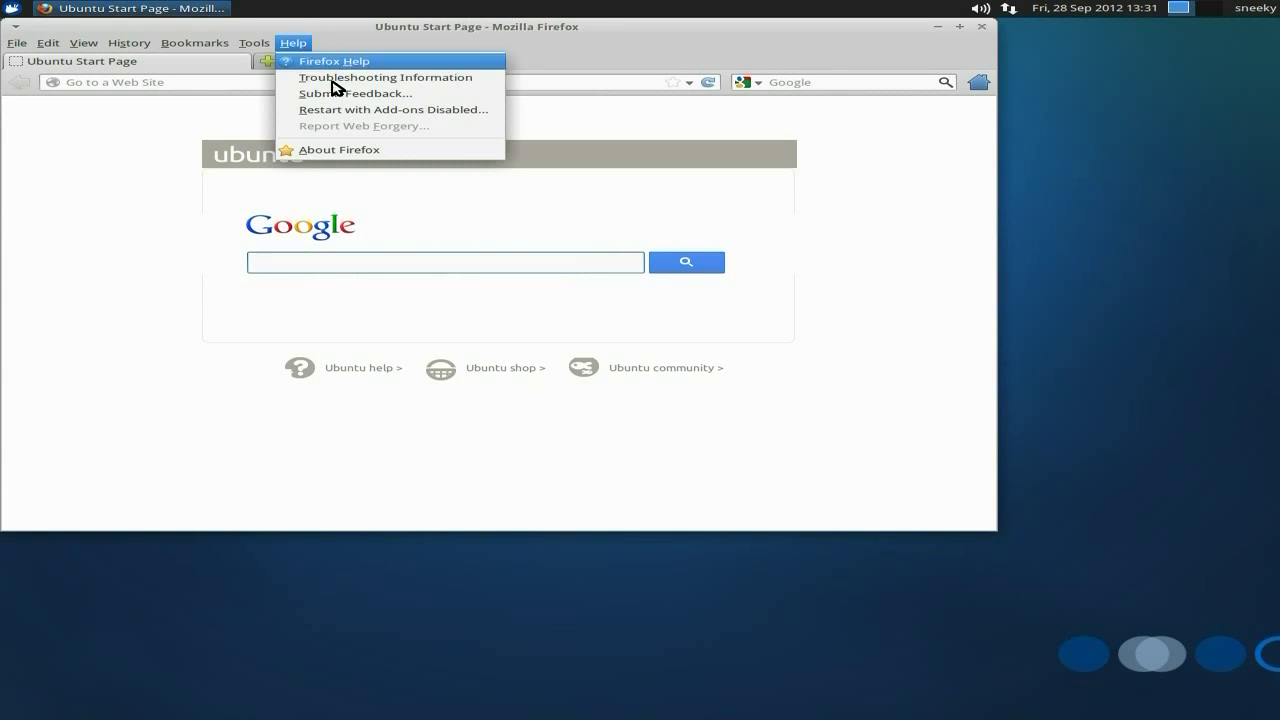
pyautogui.click(338, 151)
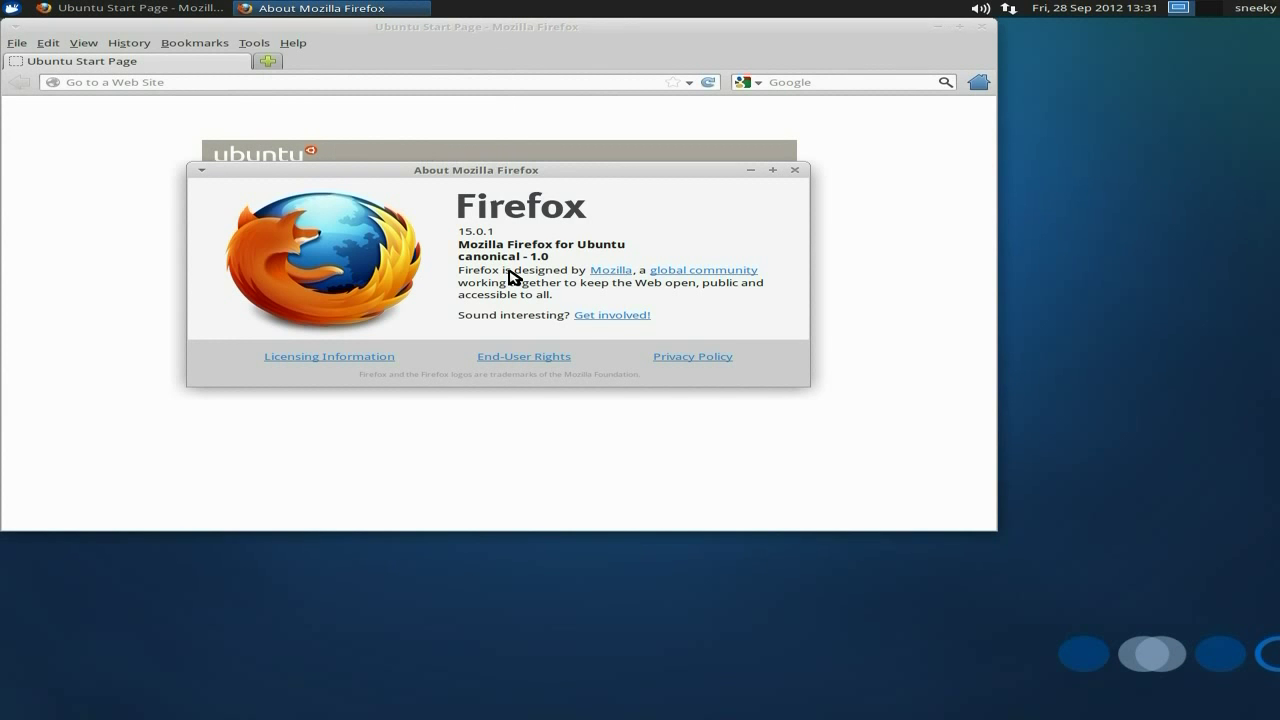
pyautogui.click(796, 171)
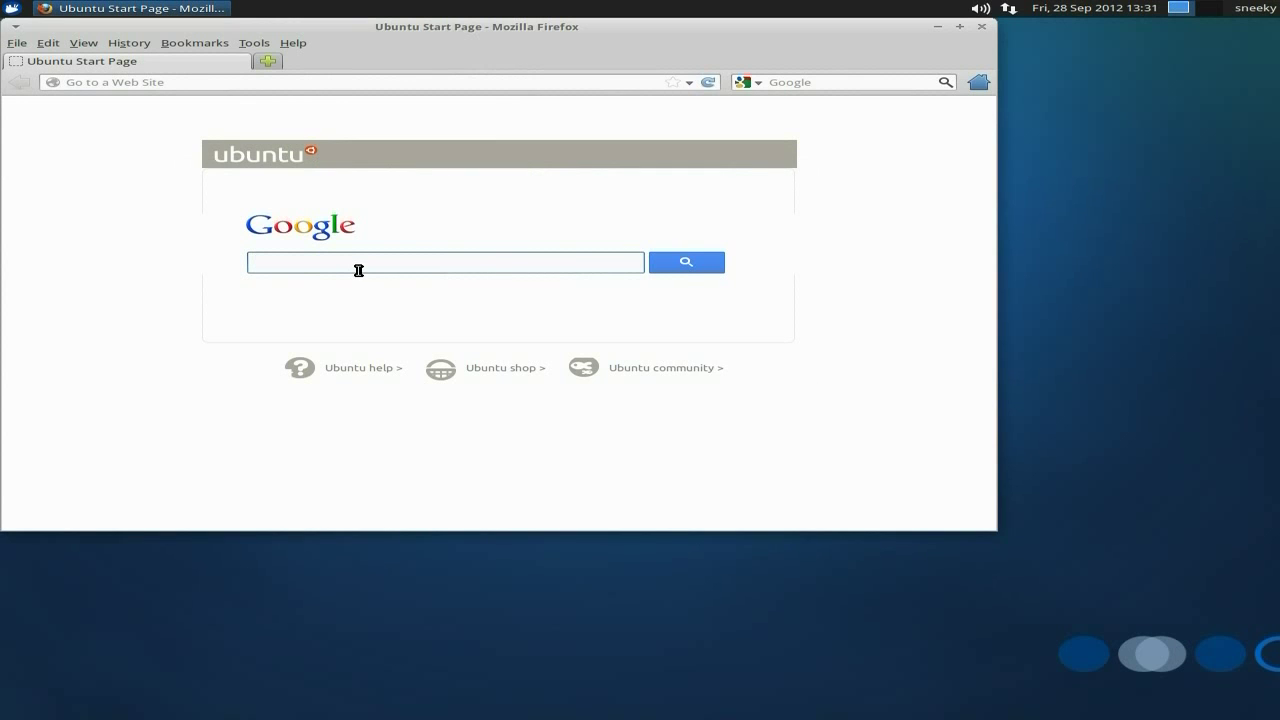
# Search Google for "bbc", open the BBC homepage in the maximized Firefox window, and close the browser.
pyautogui.write('bbc')
pyautogui.press('Return')
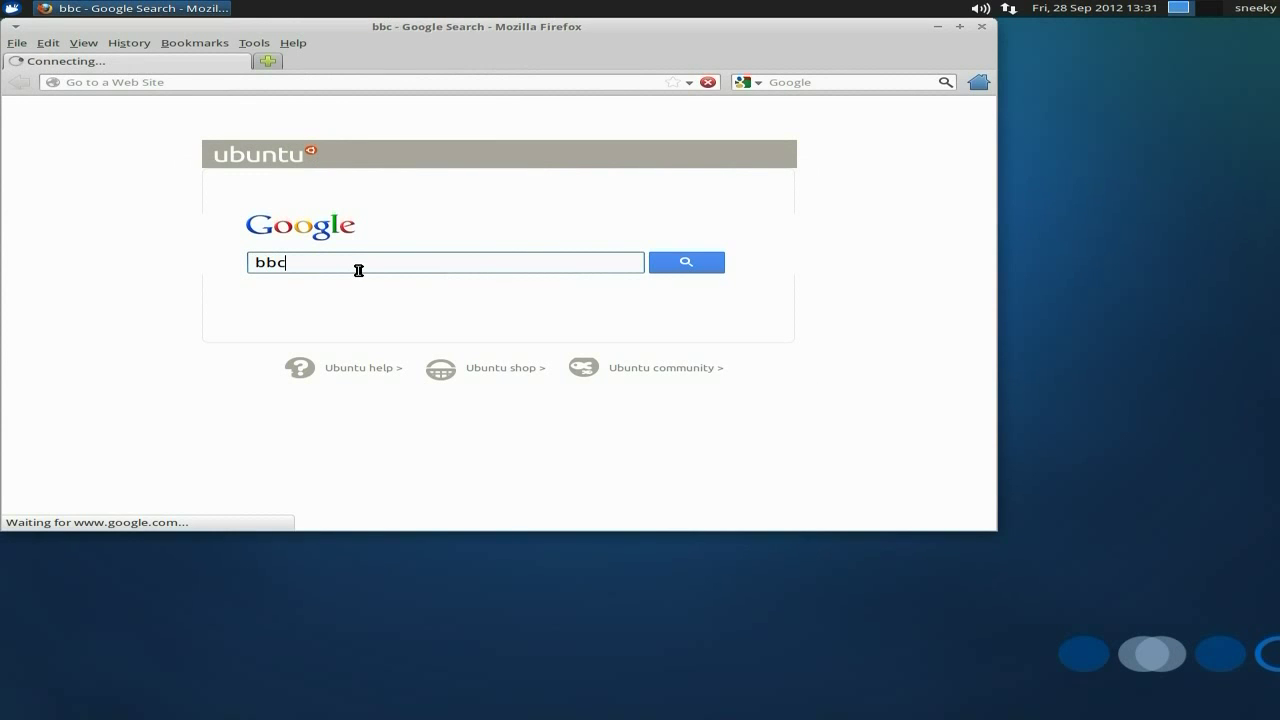
pyautogui.click(959, 27)
pyautogui.click(320, 236)
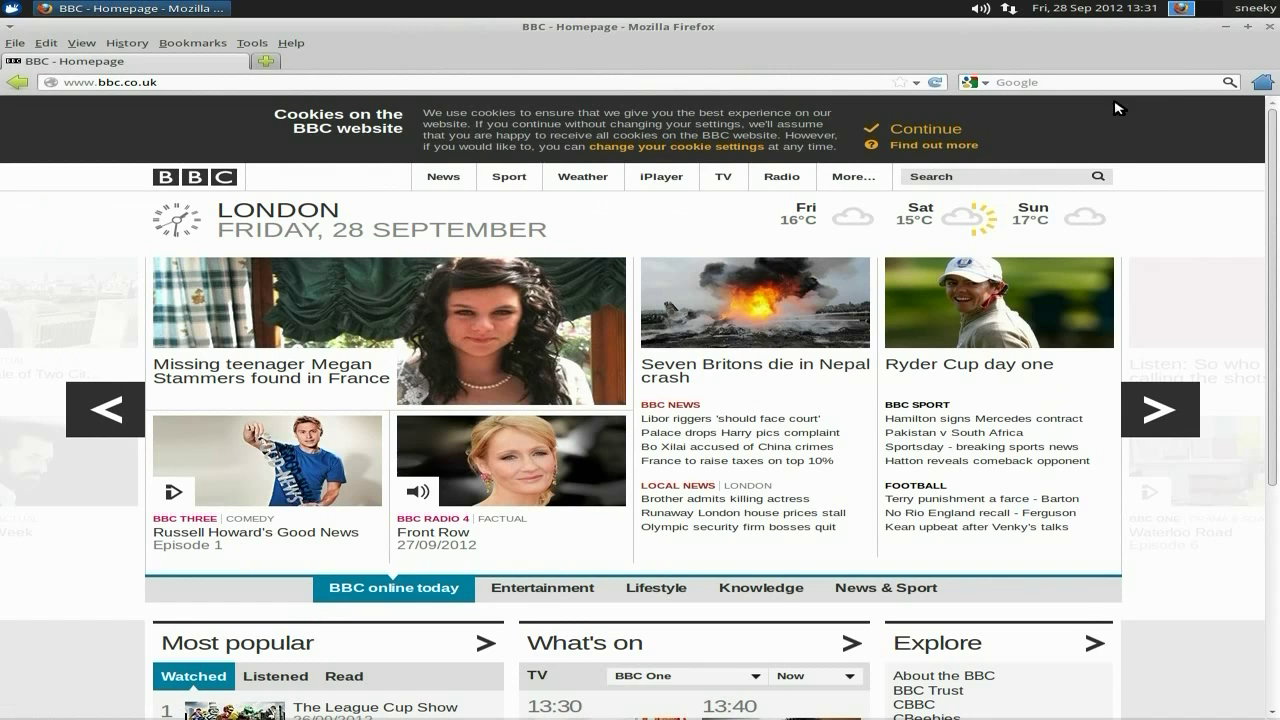
pyautogui.click(1270, 33)
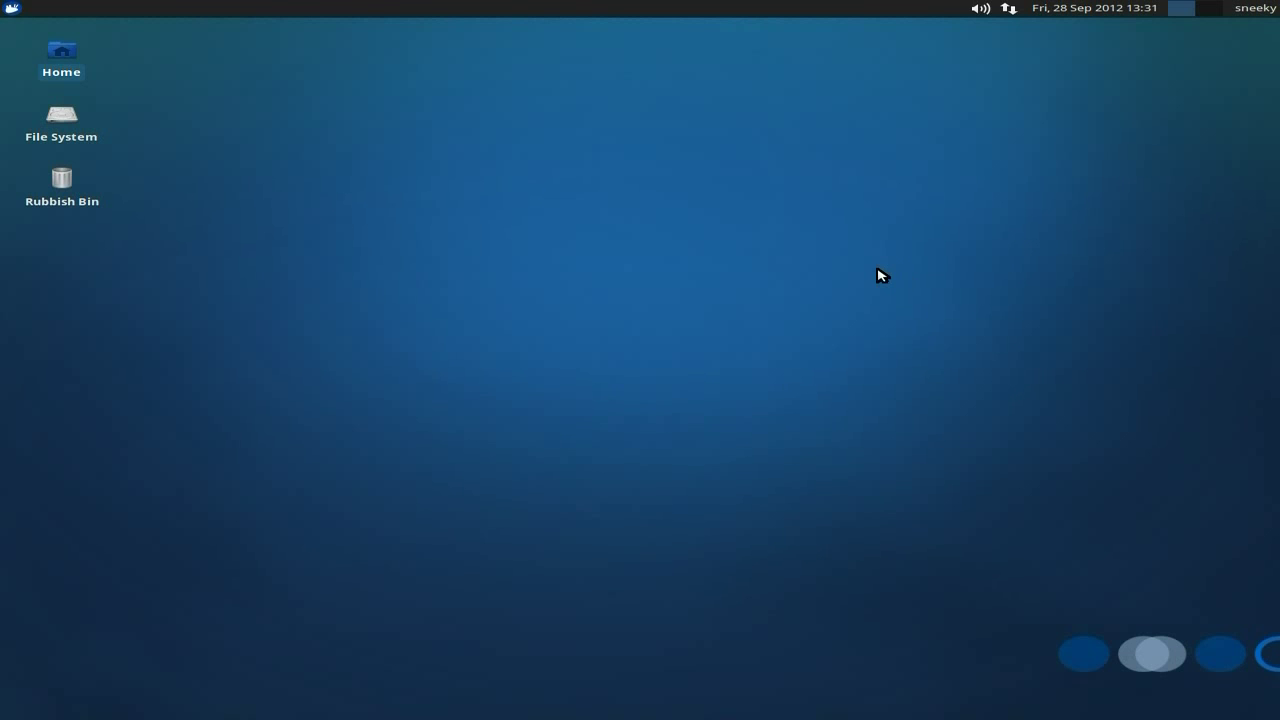
# Check which applications are listed in the System category of the applications menu, and close it.
pyautogui.click(12, 9)
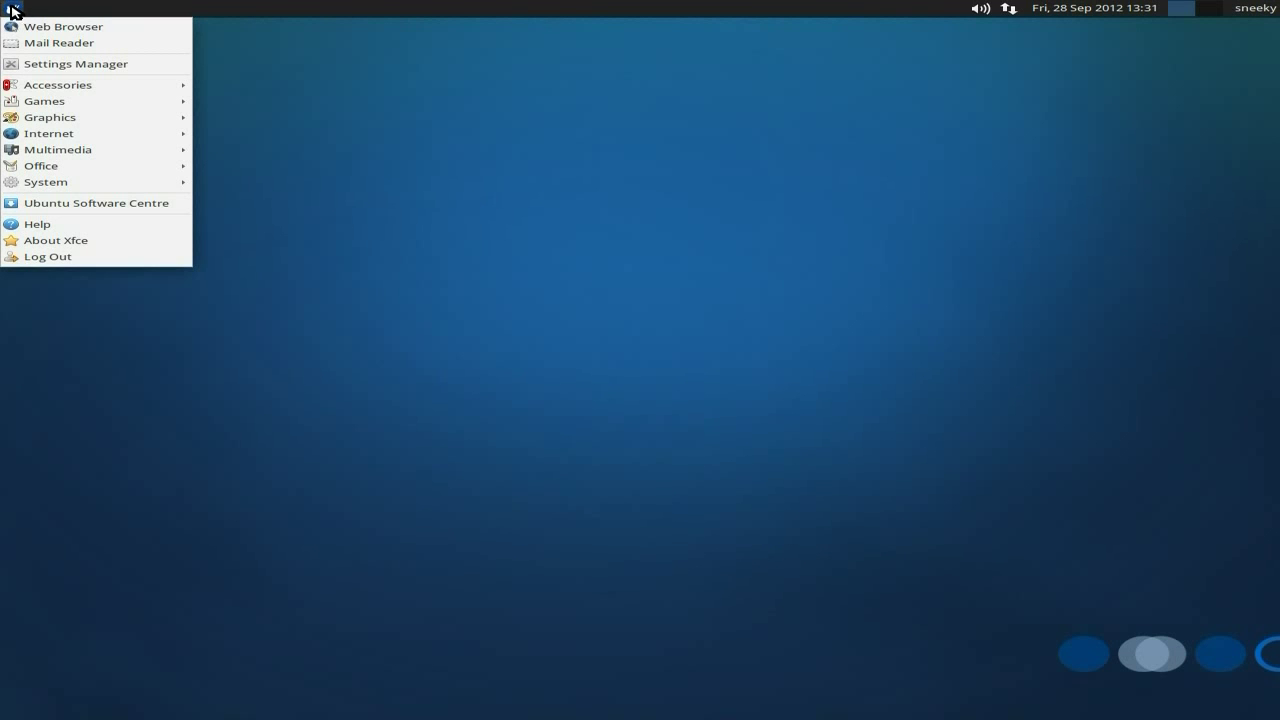
pyautogui.moveTo(72, 182)
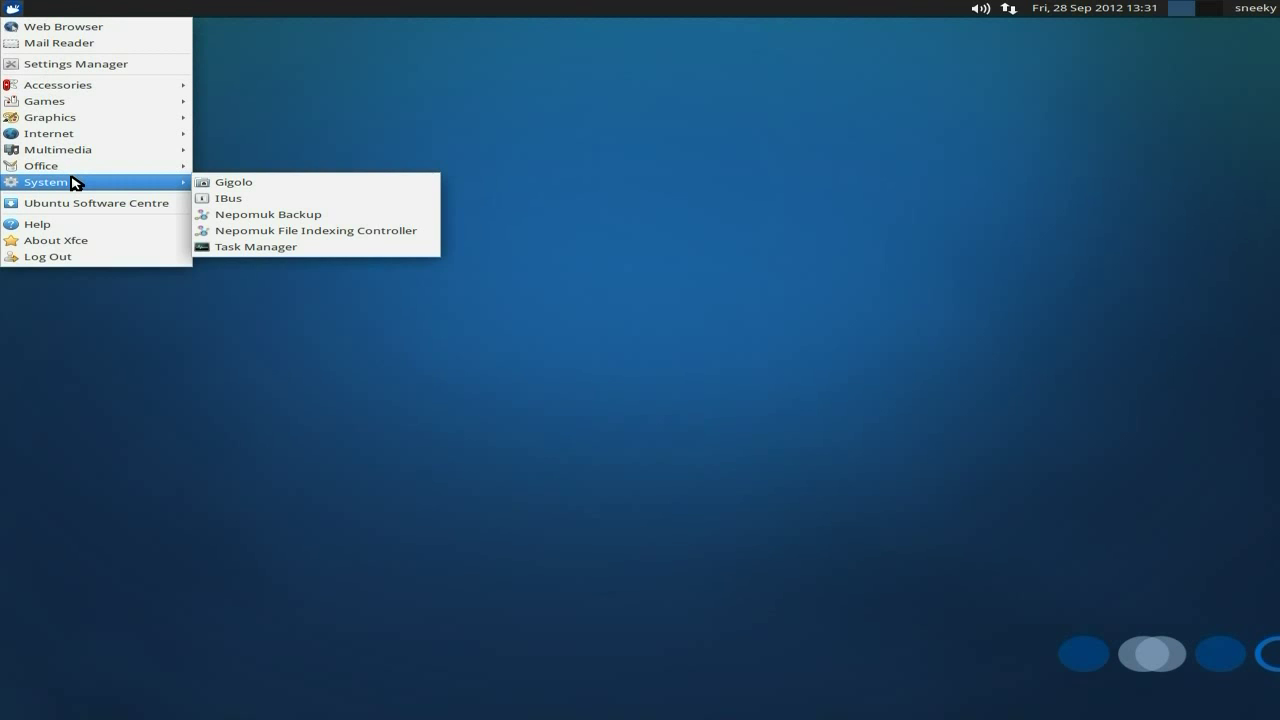
pyautogui.click(362, 138)
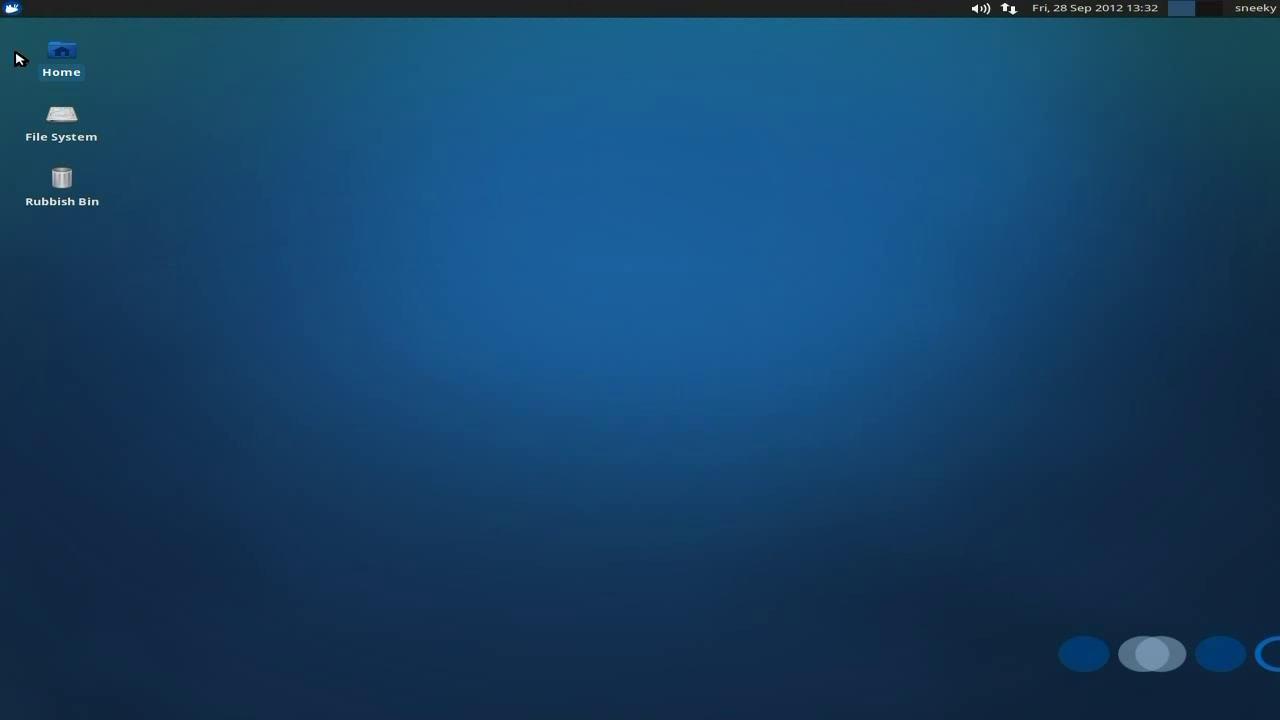
# Open the Terminal Emulator from the accessories and run "sudo apt-get install synaptic".
pyautogui.click(13, 12)
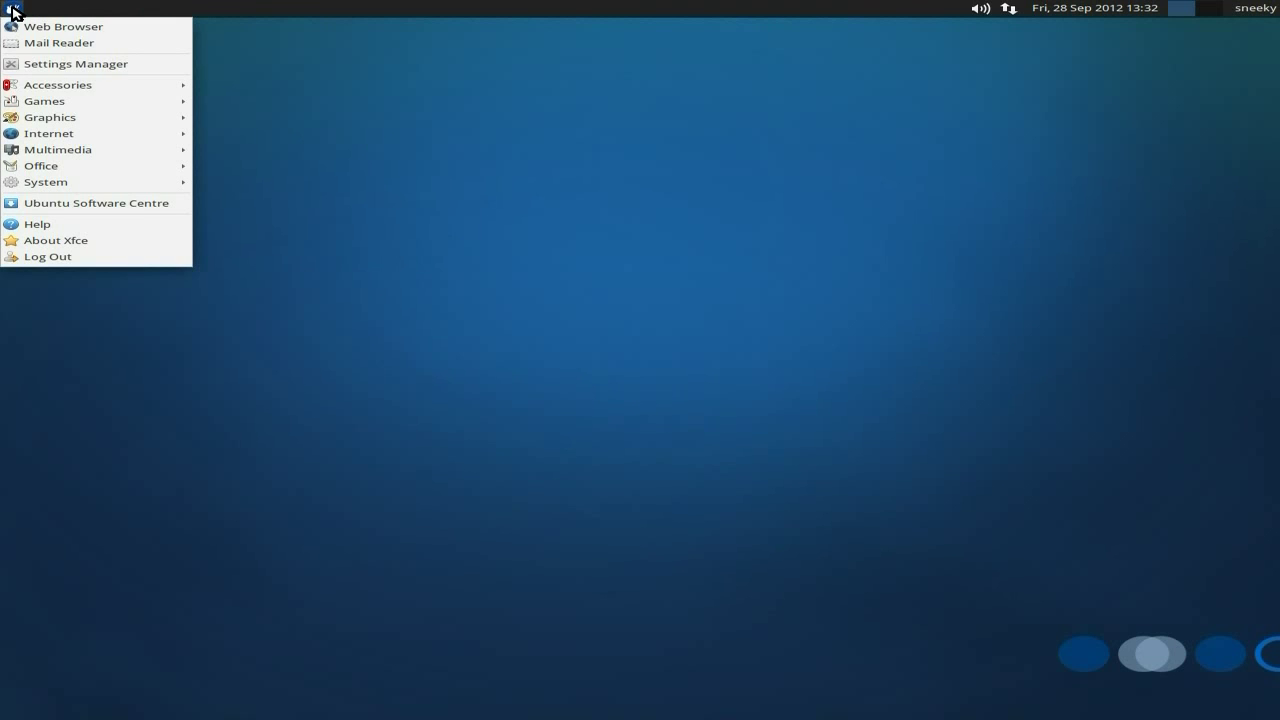
pyautogui.moveTo(67, 88)
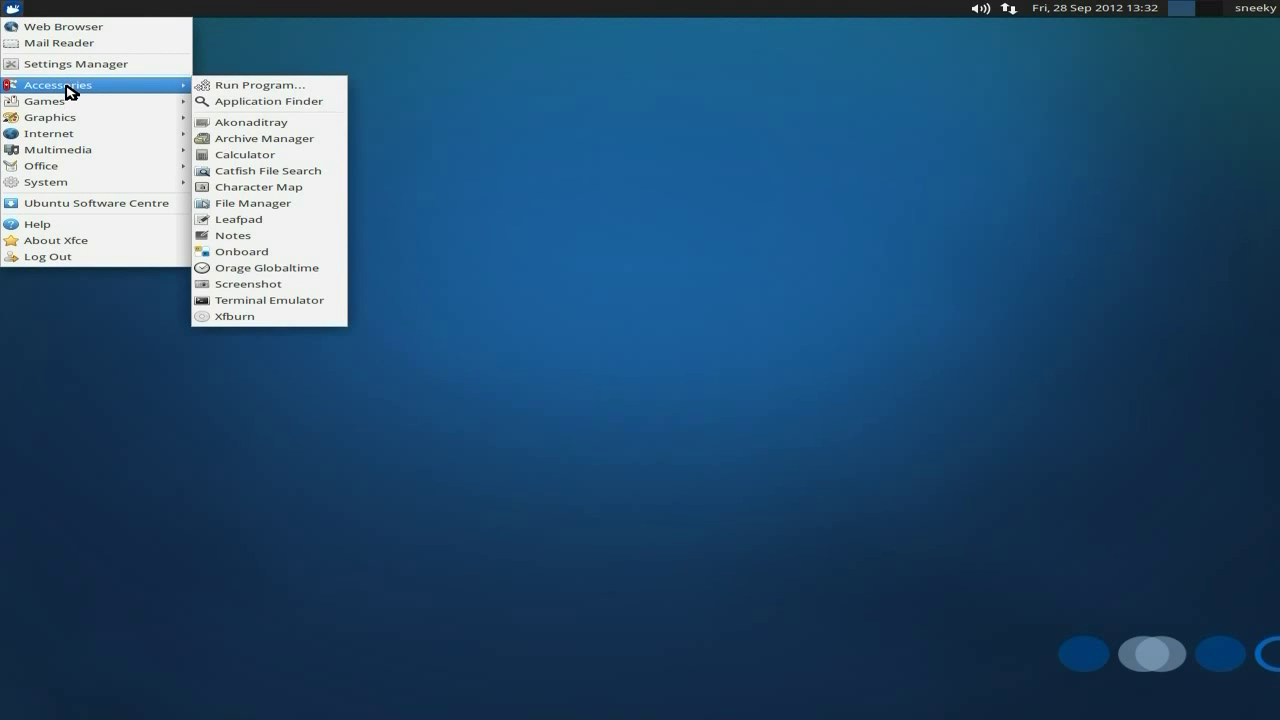
pyautogui.click(277, 300)
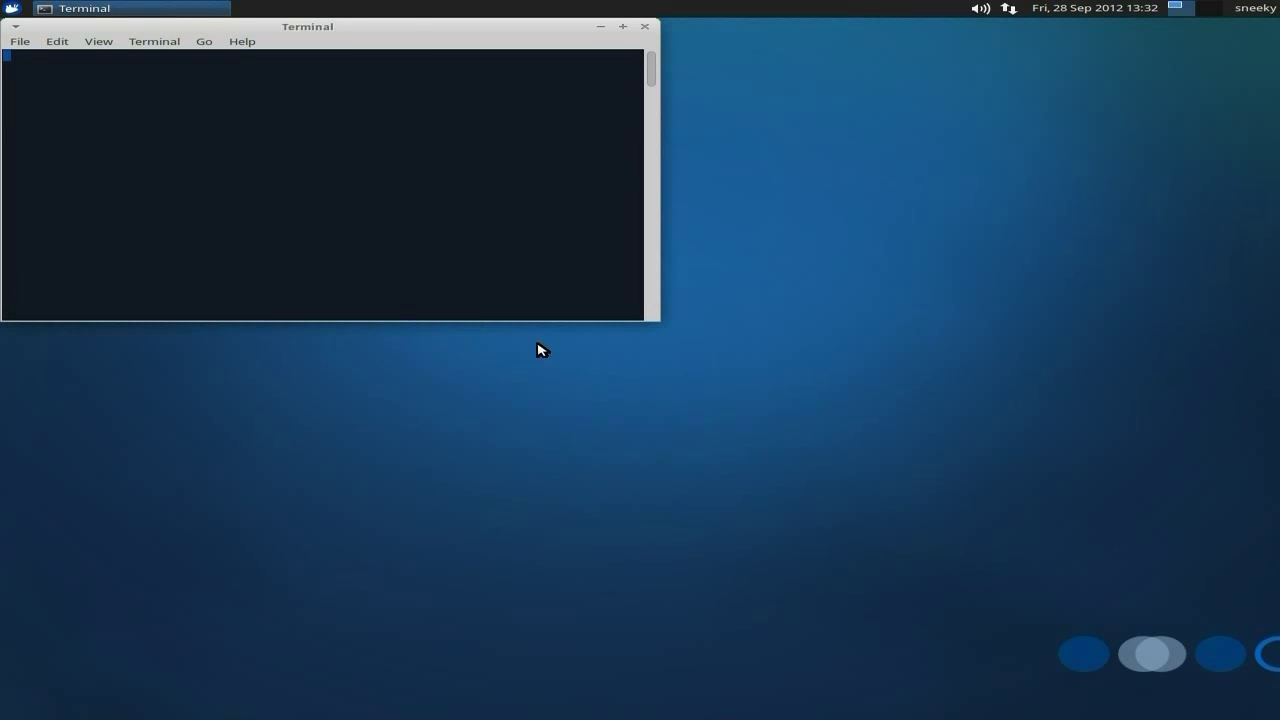
pyautogui.write('sudo apt-get installsyna')
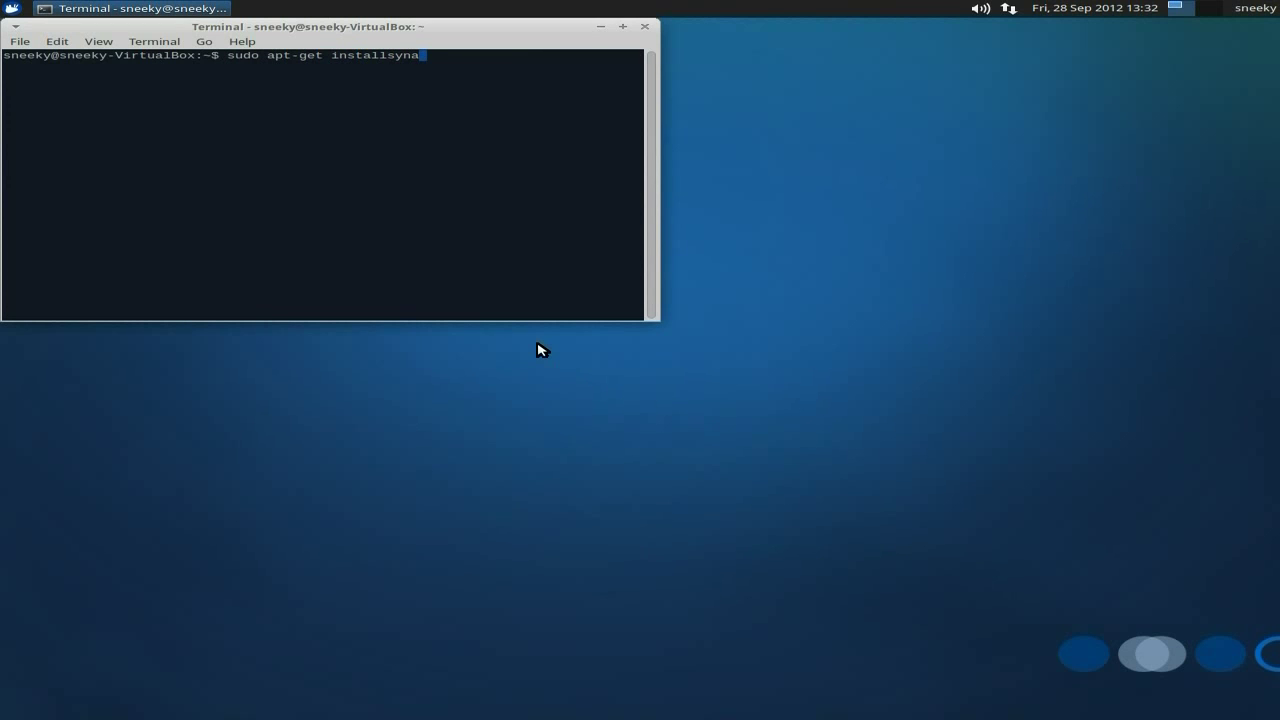
pyautogui.press('BackSpace')
pyautogui.press('BackSpace')
pyautogui.press('BackSpace')
pyautogui.press('BackSpace')
pyautogui.write('synaptic')
pyautogui.press('Return')
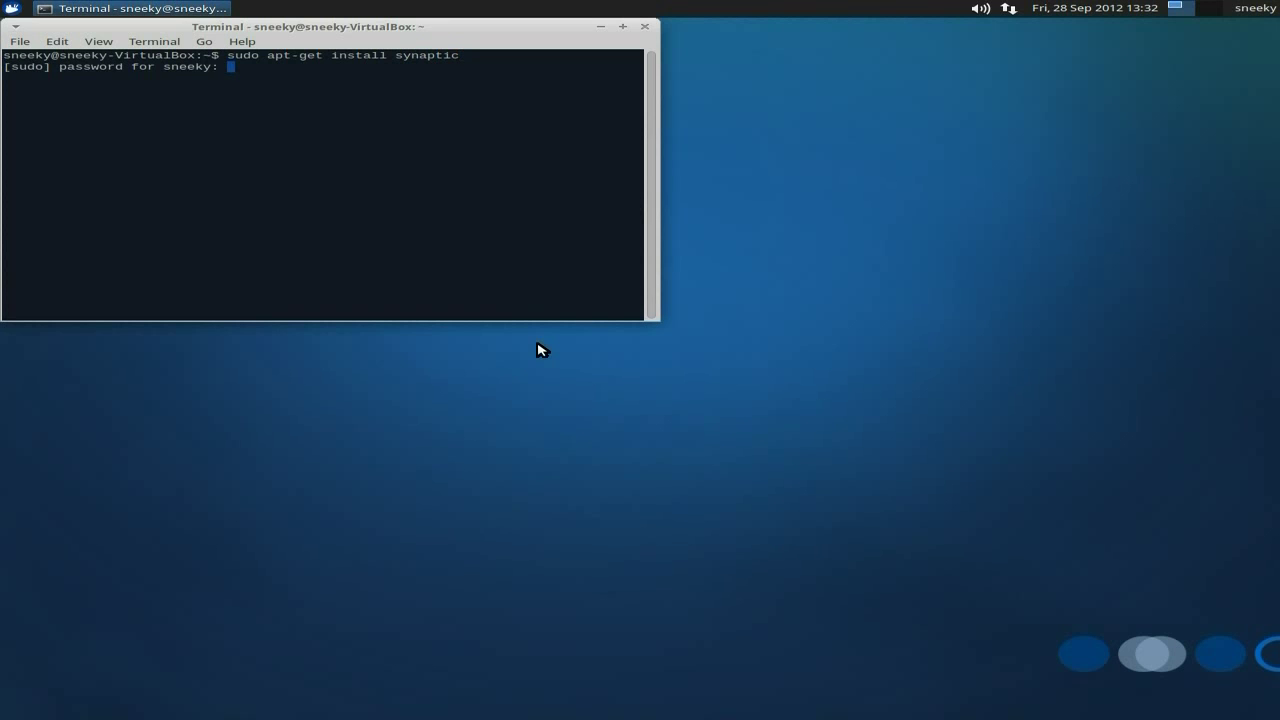
# Submit the sudo password, confirm the Synaptic installation with "y", and close the terminal.
pyautogui.press('Return')
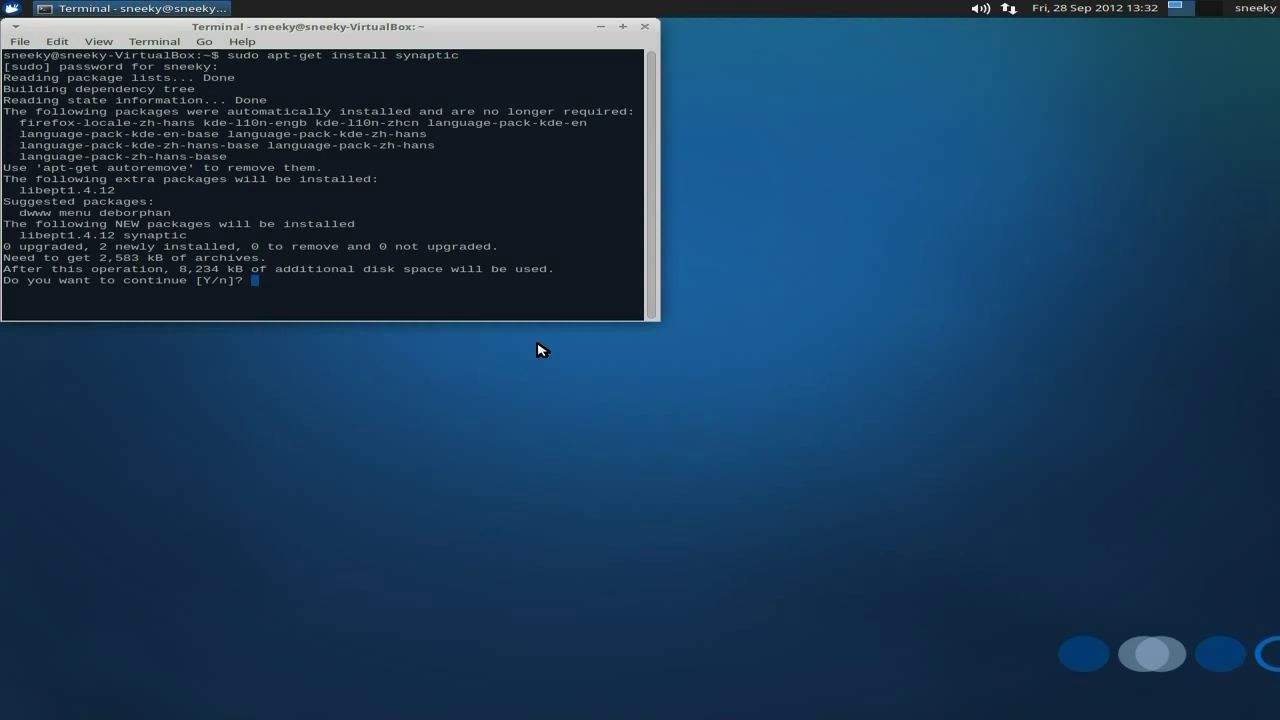
pyautogui.write('y')
pyautogui.press('Return')
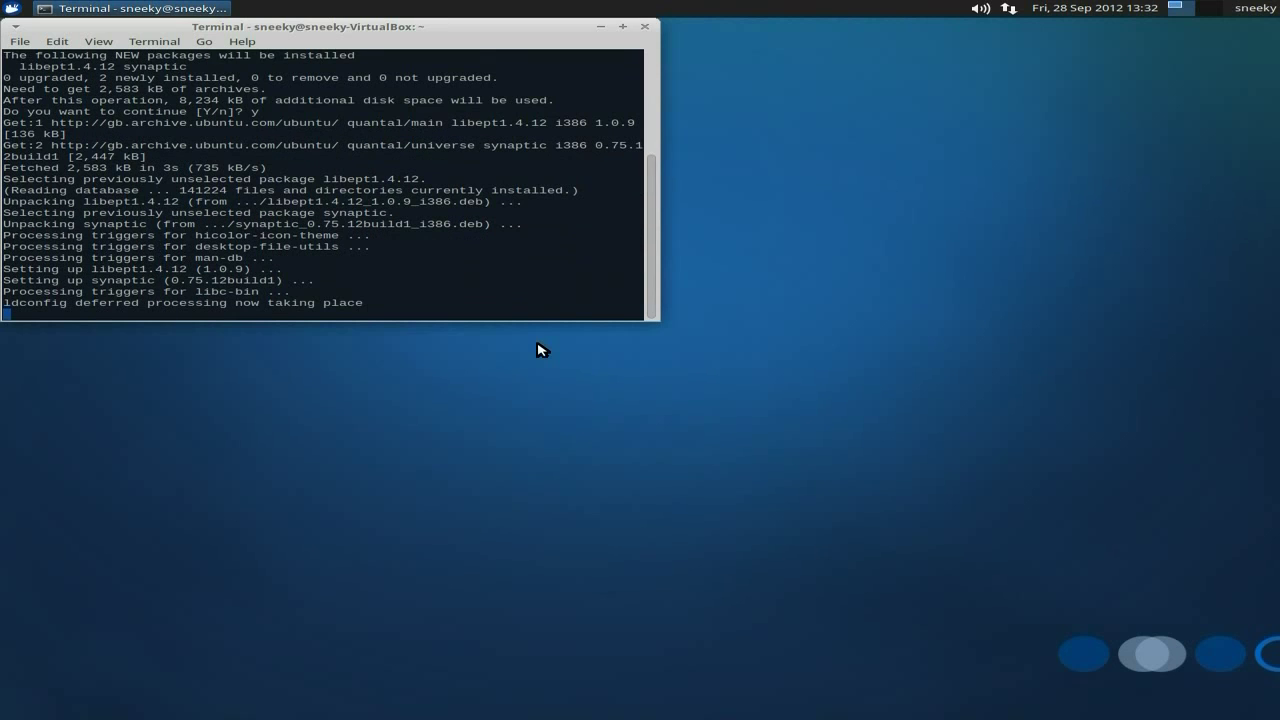
pyautogui.click(645, 30)
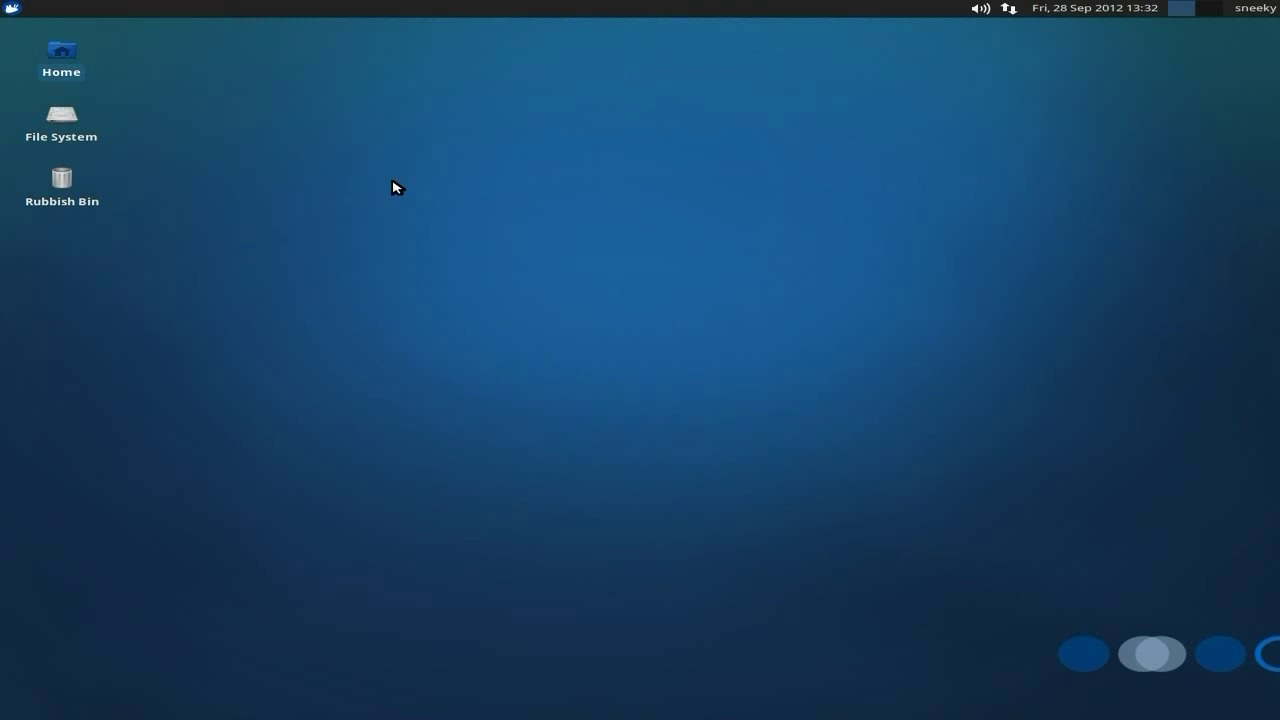
# Launch Synaptic Package Manager with the account password, dismiss the quick introduction, and maximize the window.
pyautogui.click(8, 11)
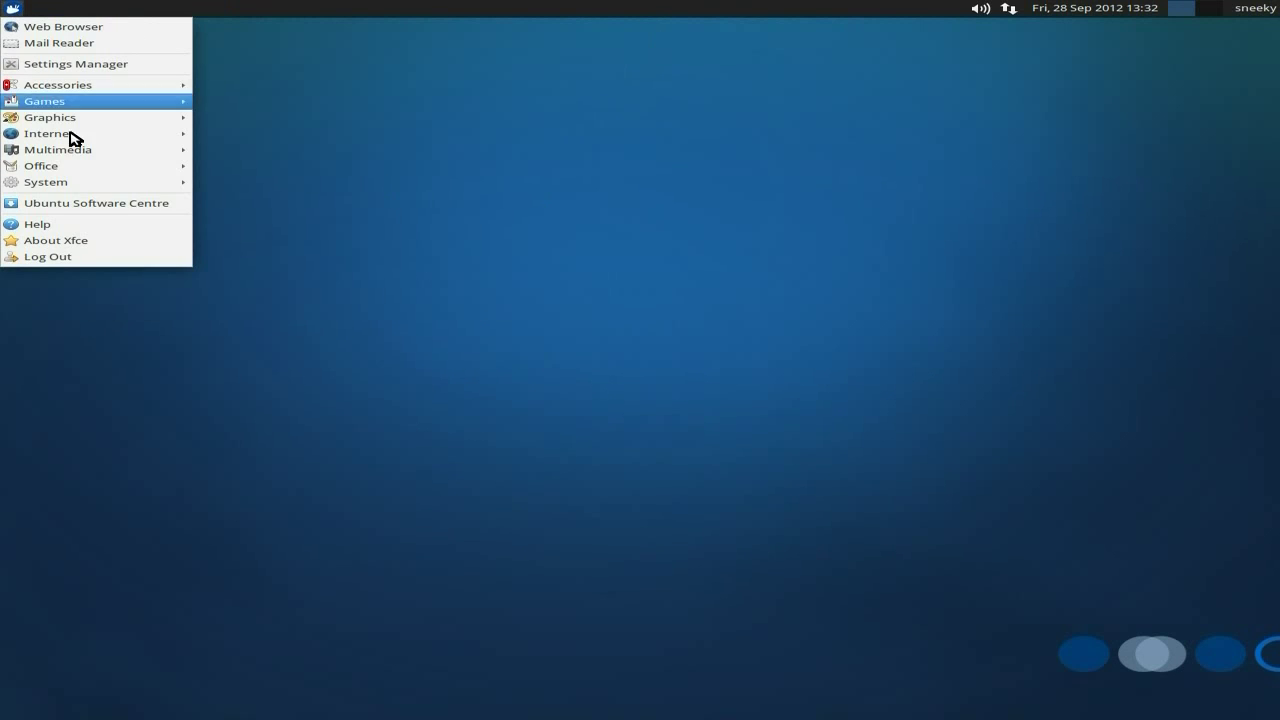
pyautogui.moveTo(82, 189)
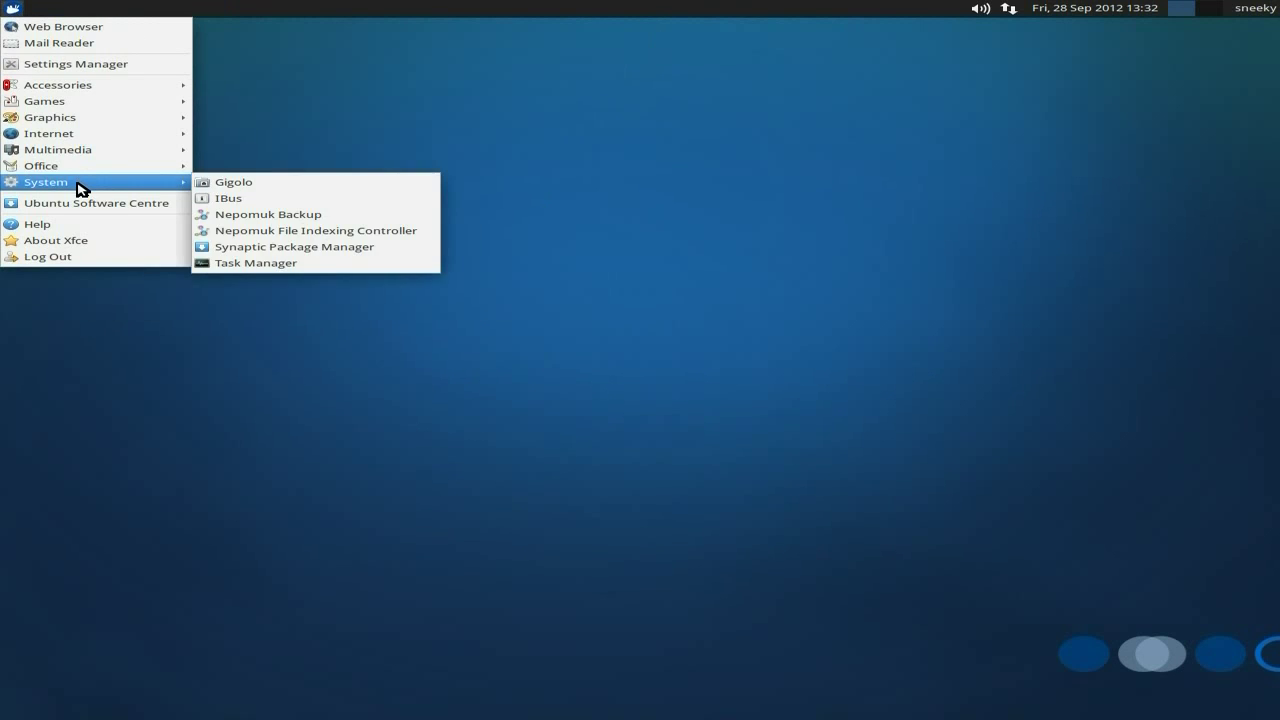
pyautogui.click(297, 248)
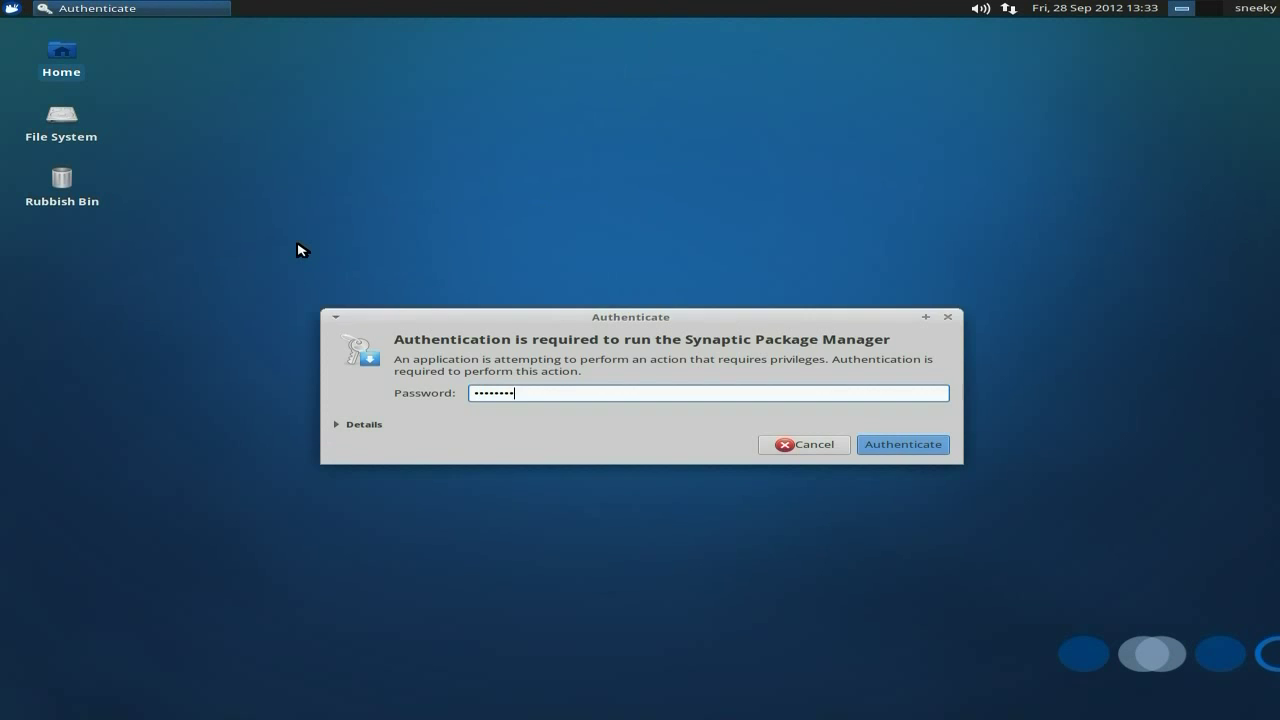
pyautogui.press('Return')
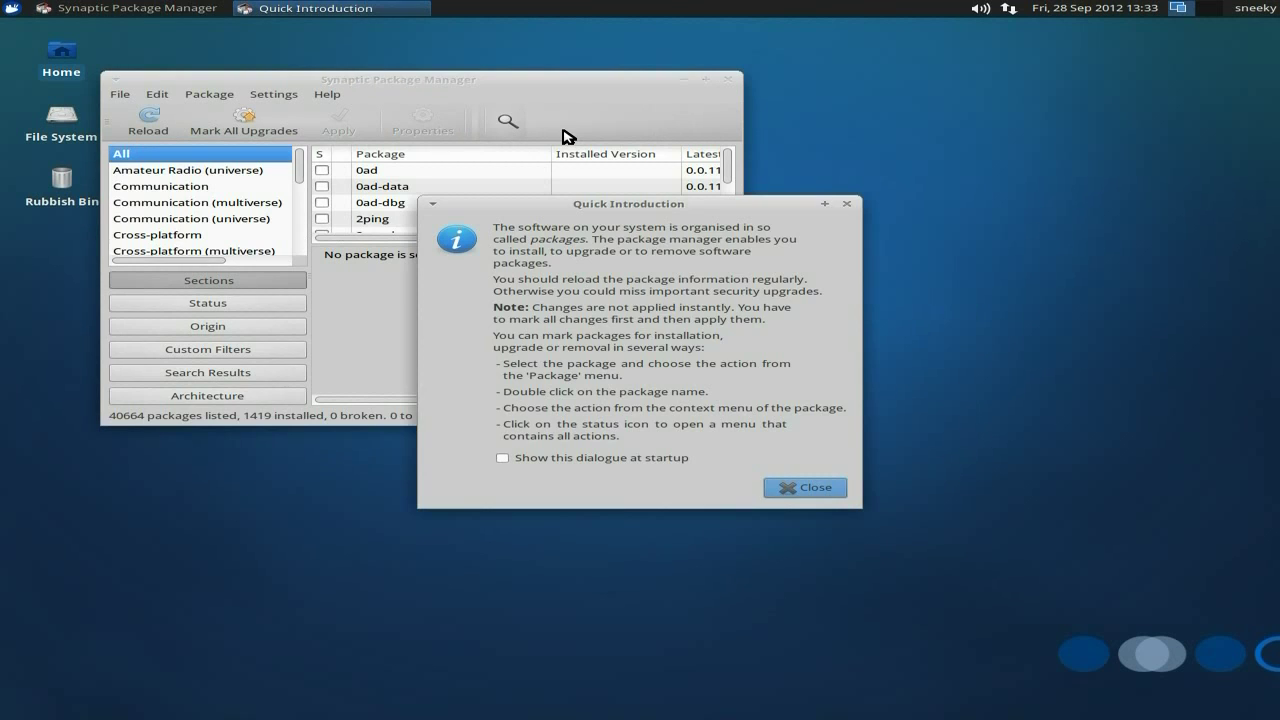
pyautogui.click(800, 487)
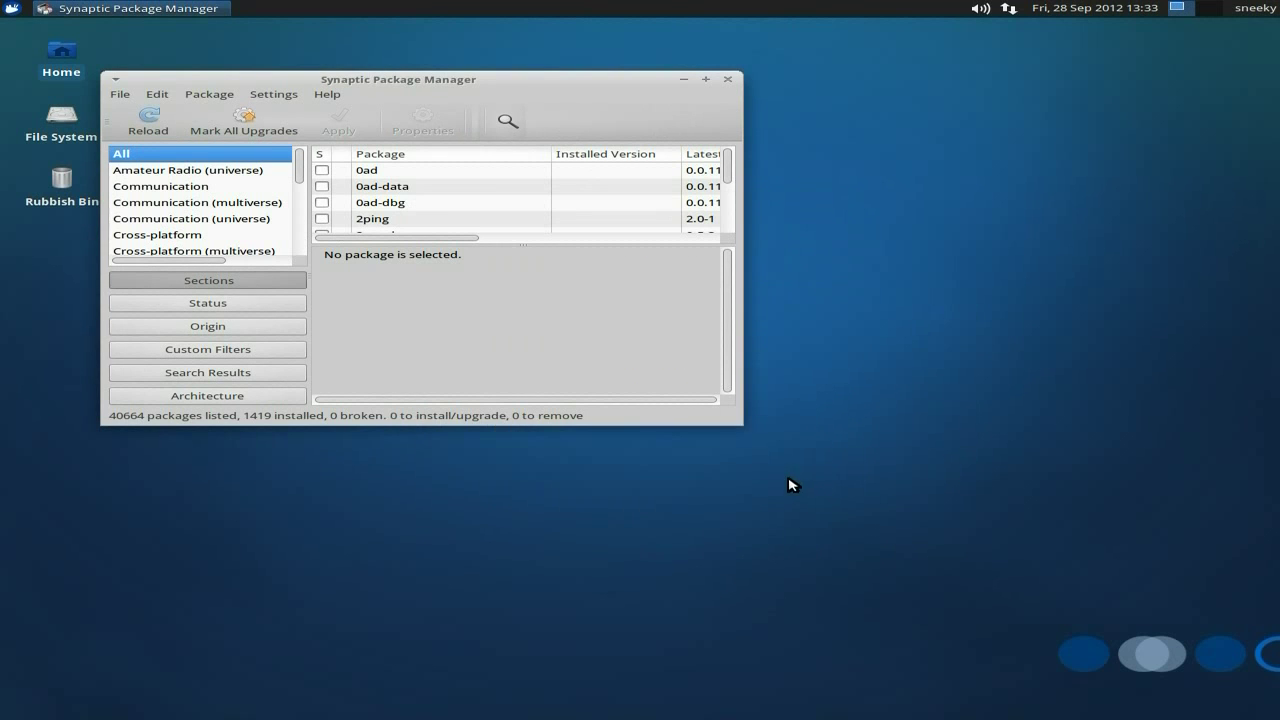
pyautogui.click(706, 80)
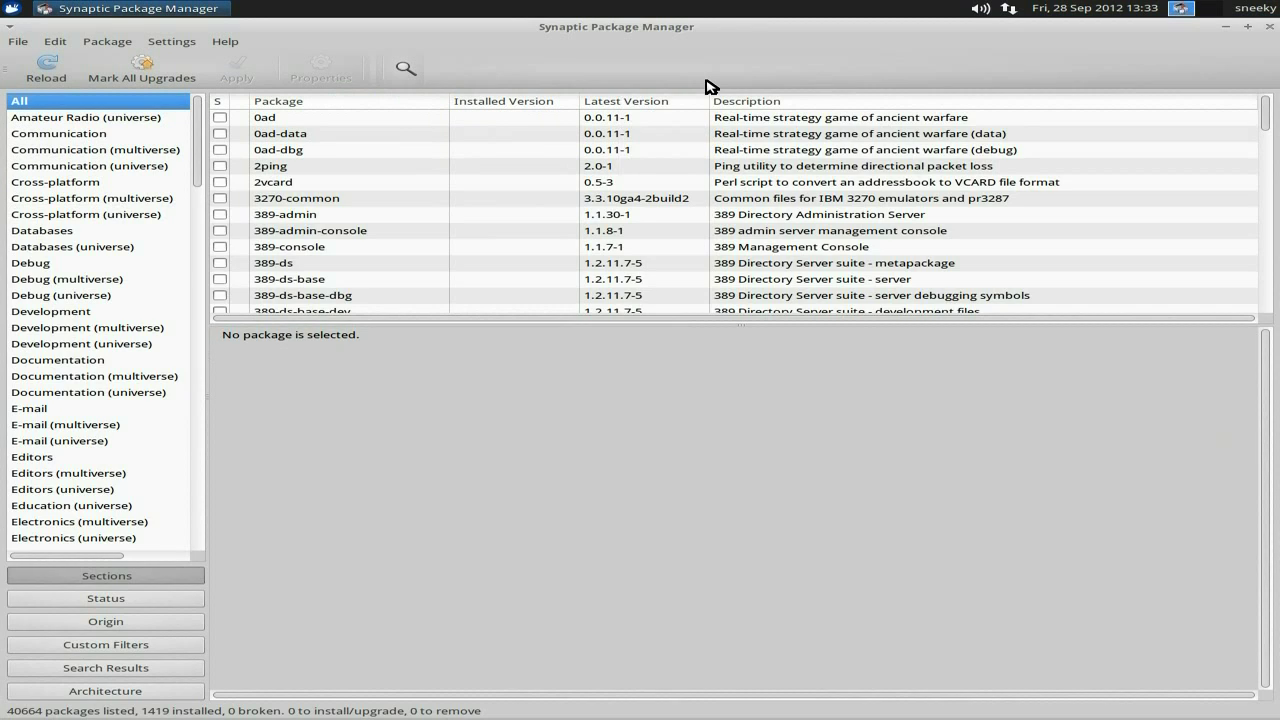
# Reload Synaptic's package information from the repositories, and switch to the second workspace during the download.
pyautogui.click(47, 74)
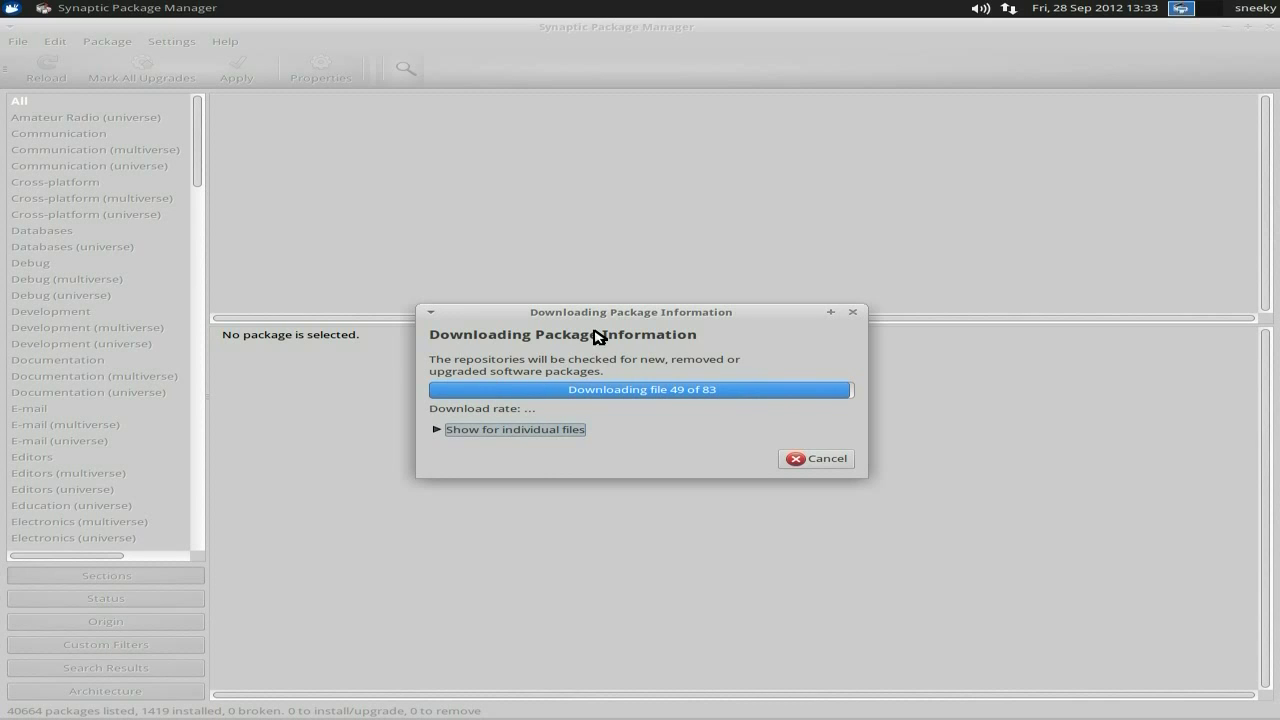
pyautogui.moveTo(623, 313); pyautogui.dragTo(634, 232)
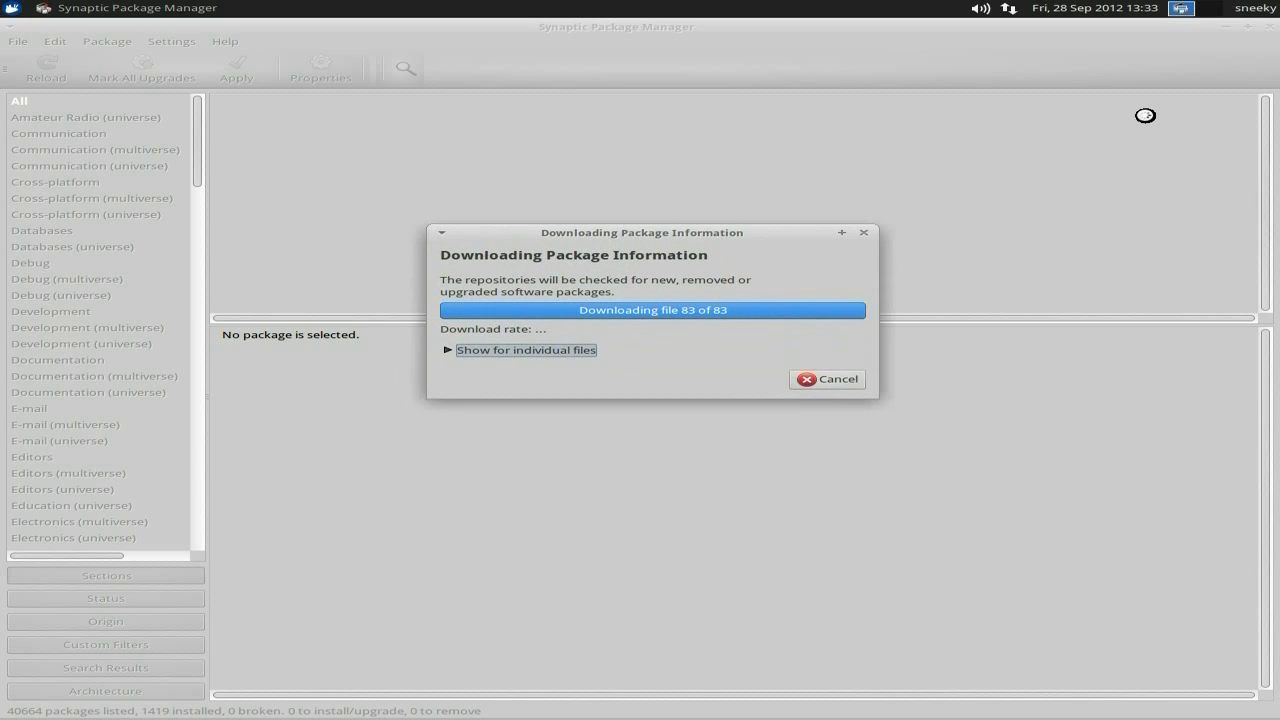
pyautogui.click(1212, 11)
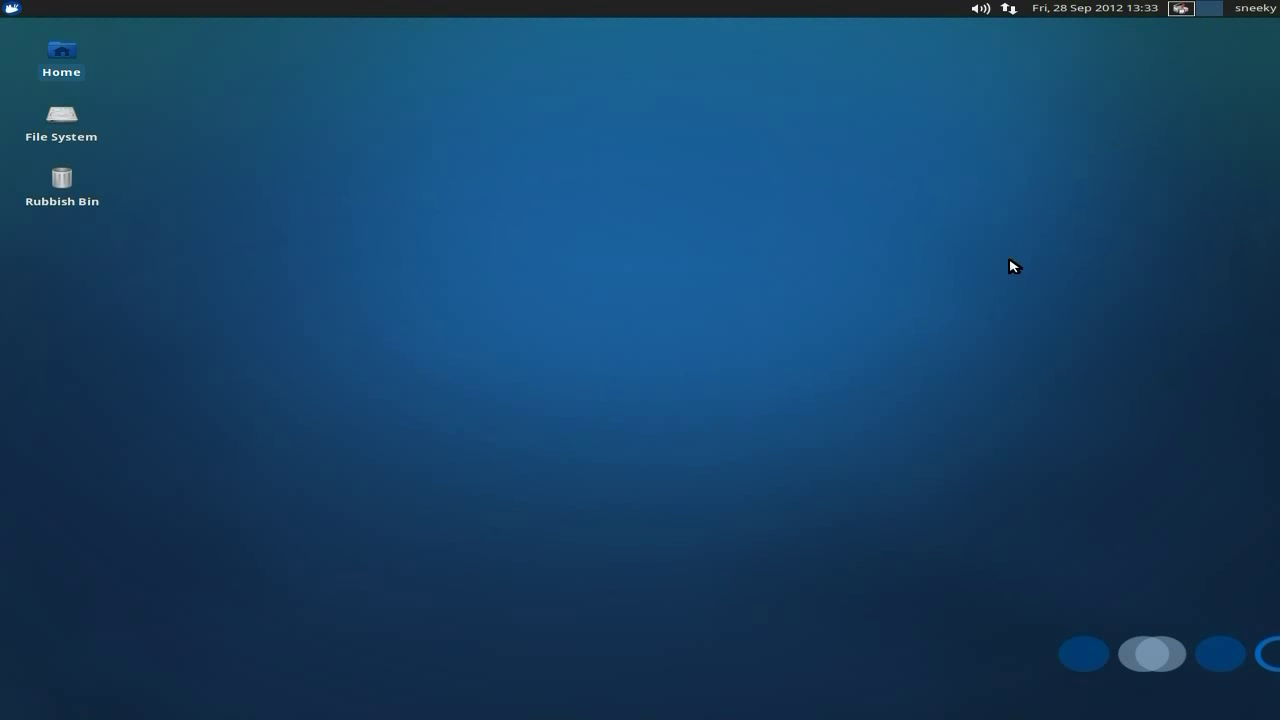
pyautogui.moveTo(463, 706)
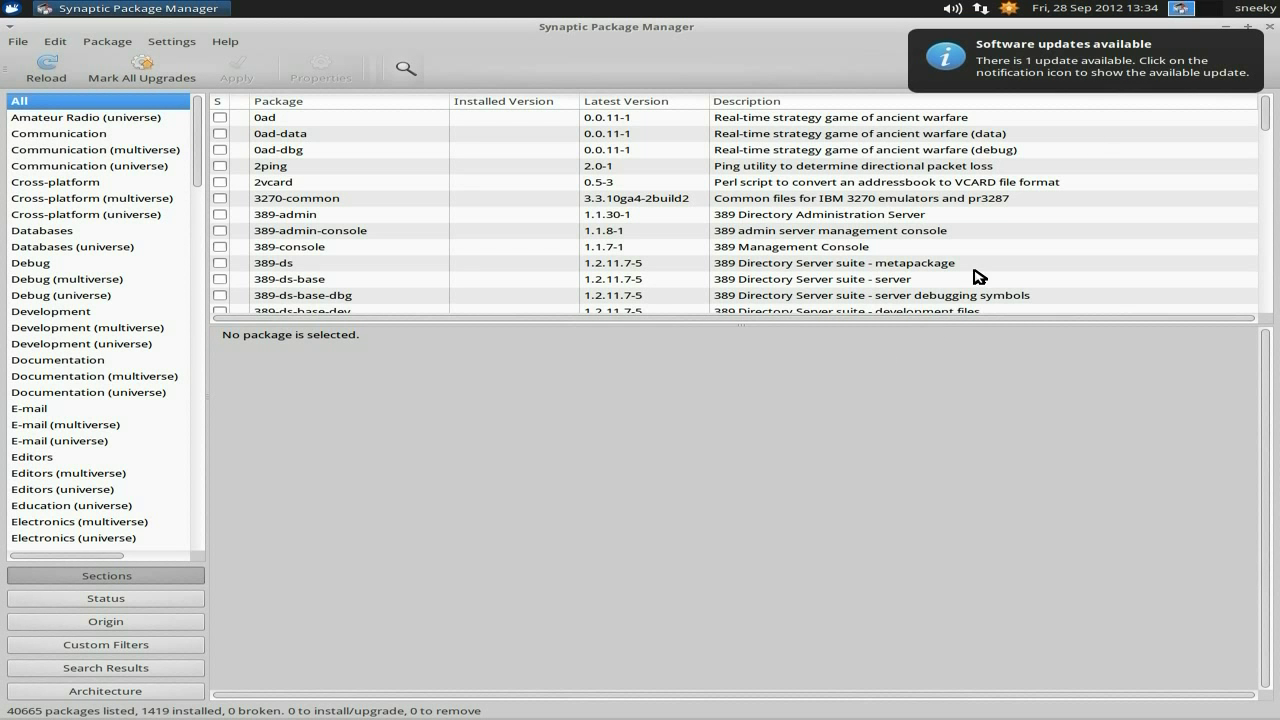
# Close Synaptic, and review the details of the available update in the Software Updater without installing it.
pyautogui.click(1250, 44)
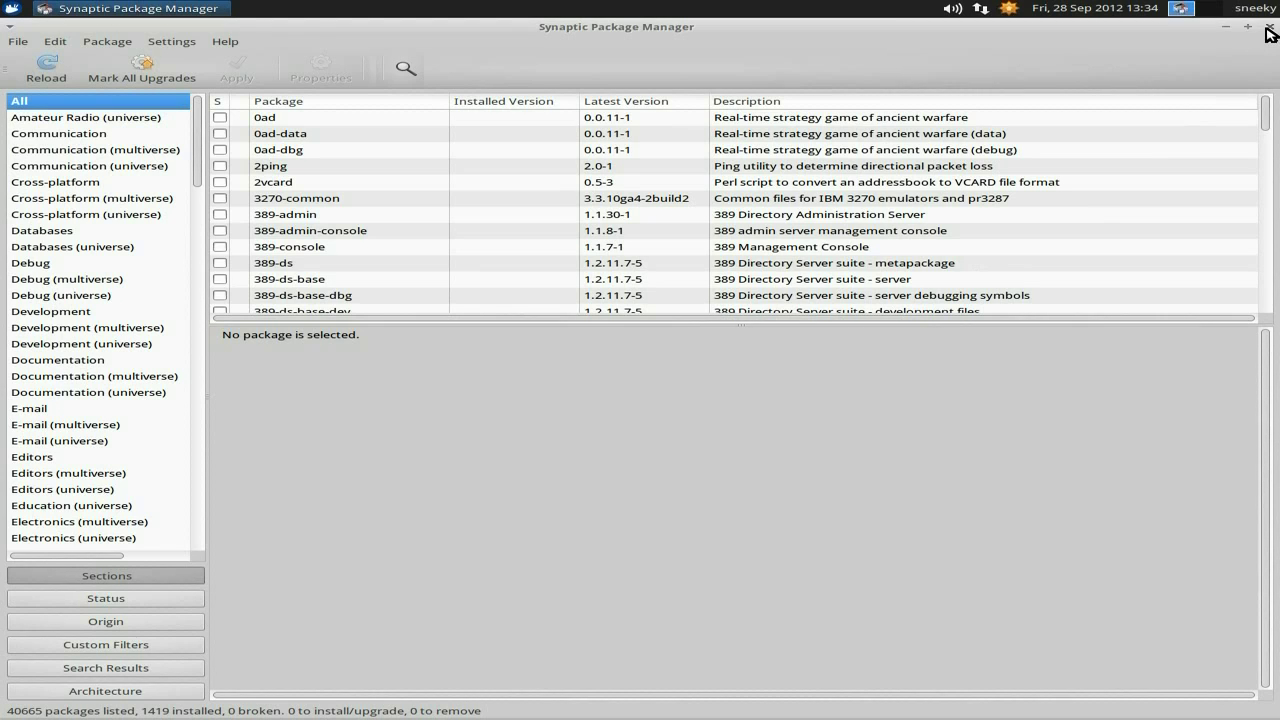
pyautogui.click(1270, 34)
pyautogui.click(1009, 9)
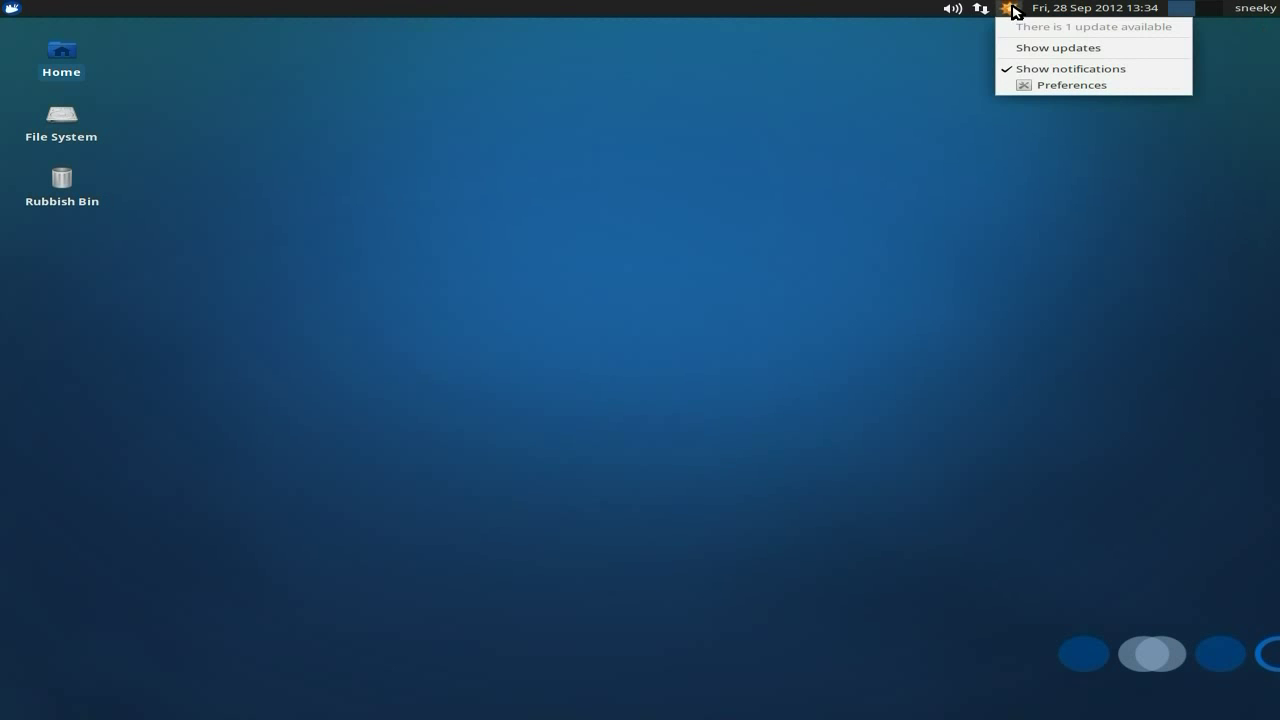
pyautogui.click(1023, 52)
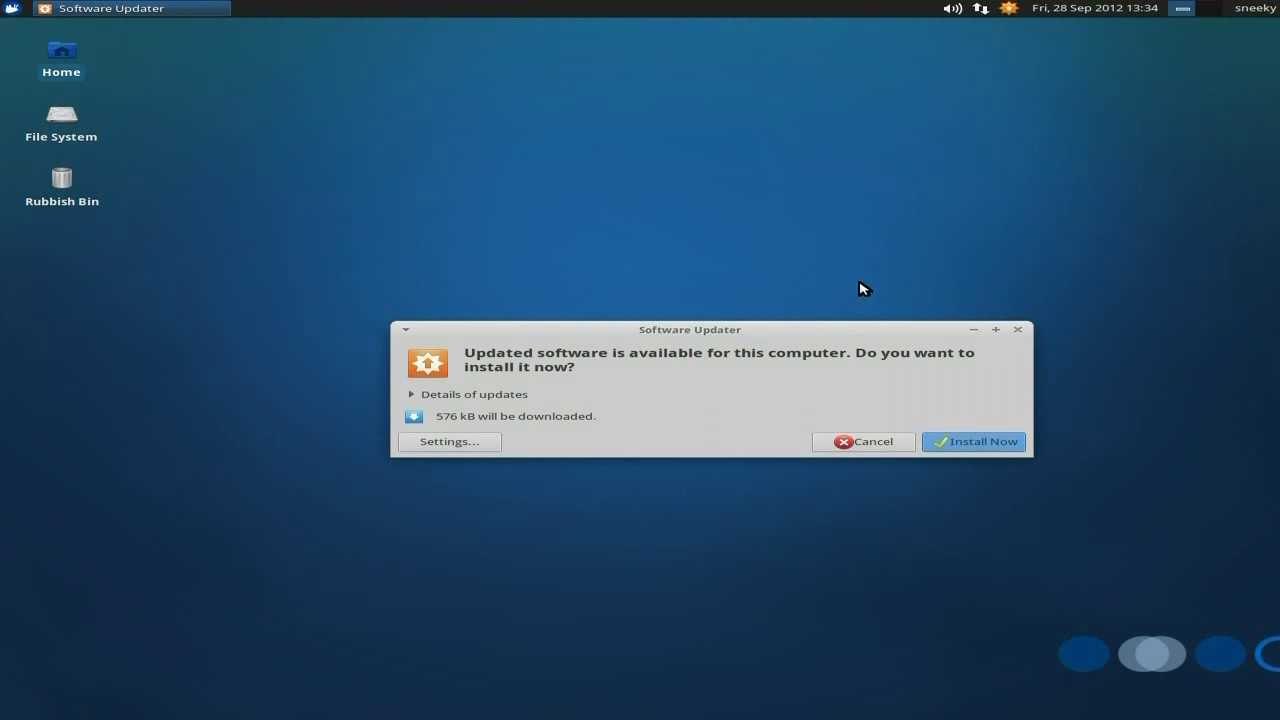
pyautogui.click(412, 396)
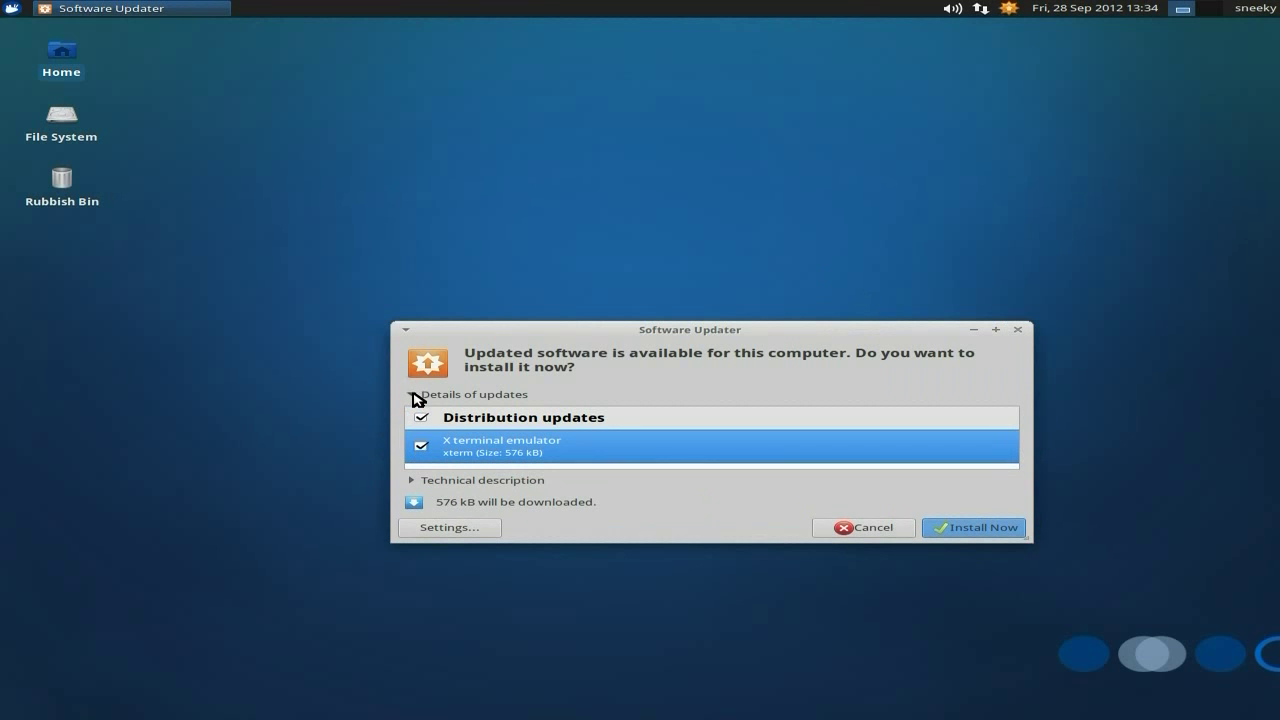
pyautogui.click(849, 529)
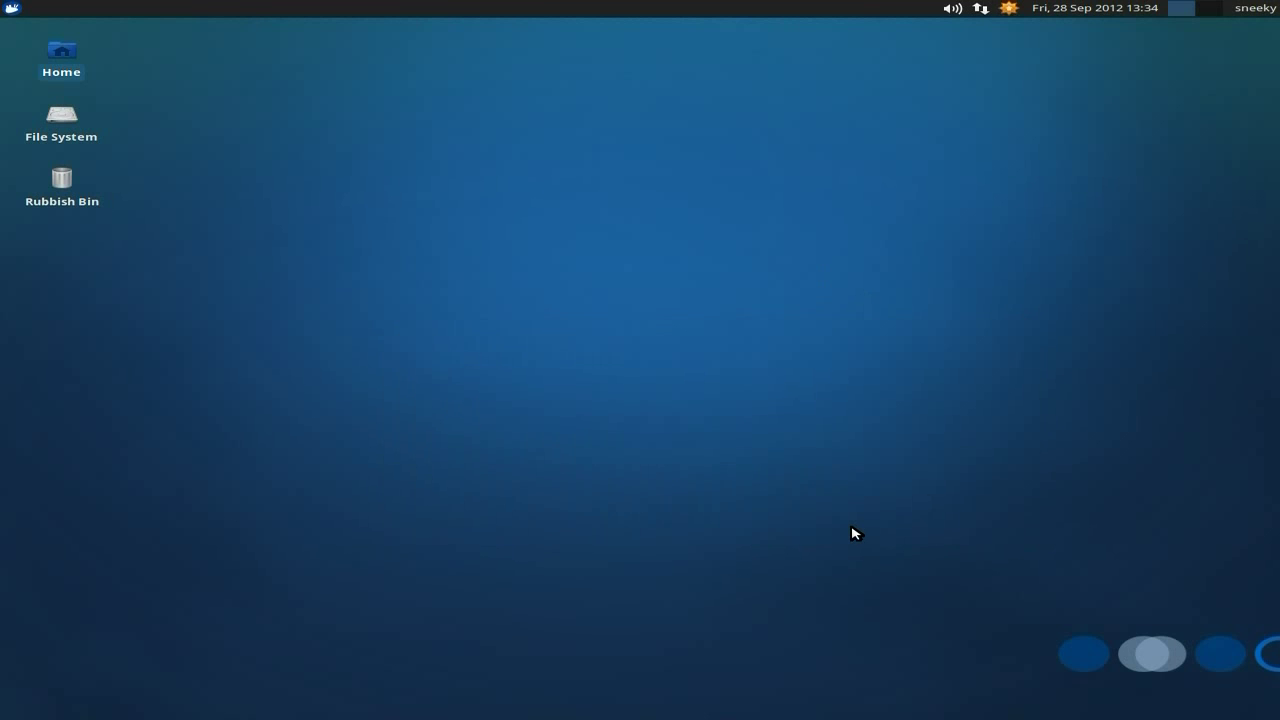